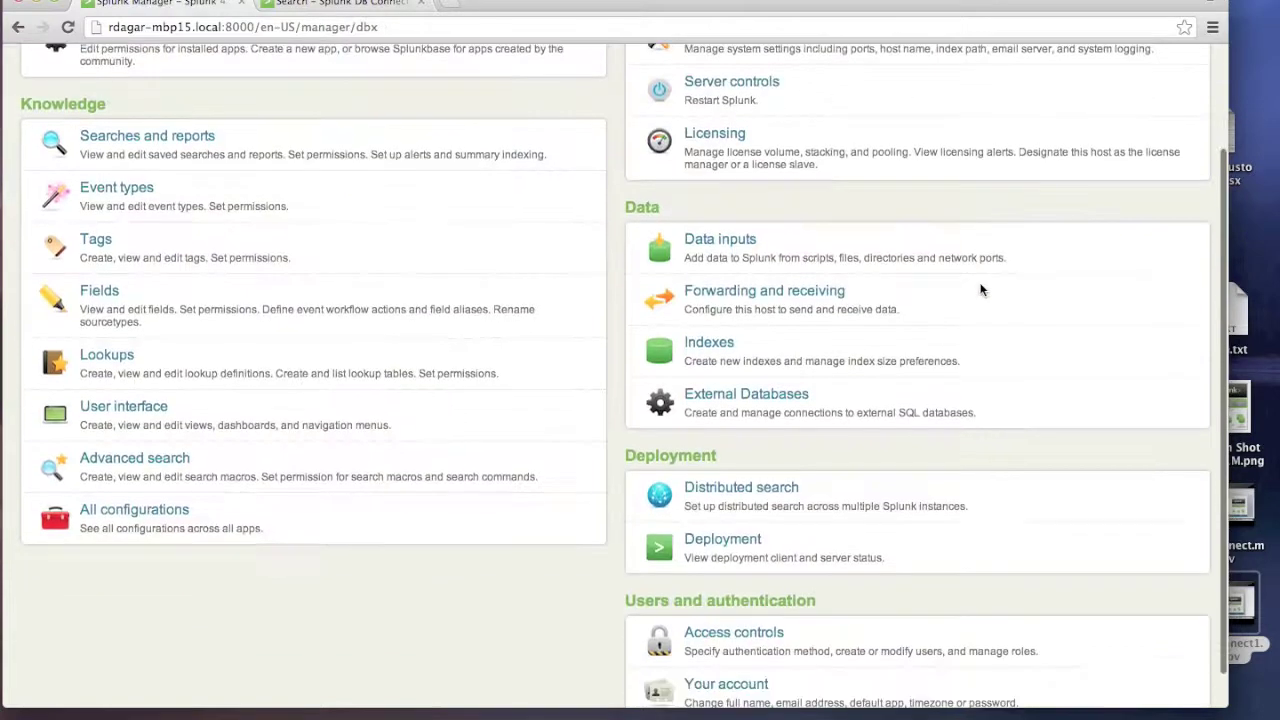
# Open the existing MySQL employees connection in External Databases and view the available database types.
pyautogui.click(775, 399)
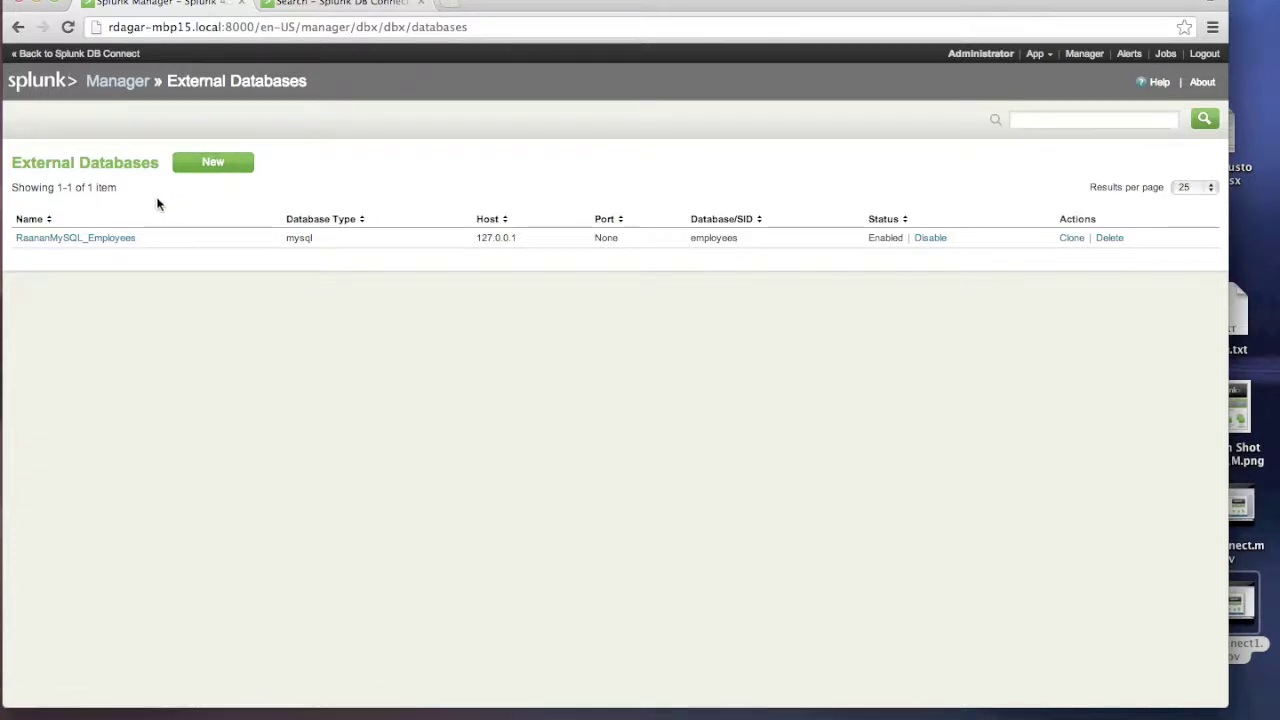
pyautogui.click(113, 240)
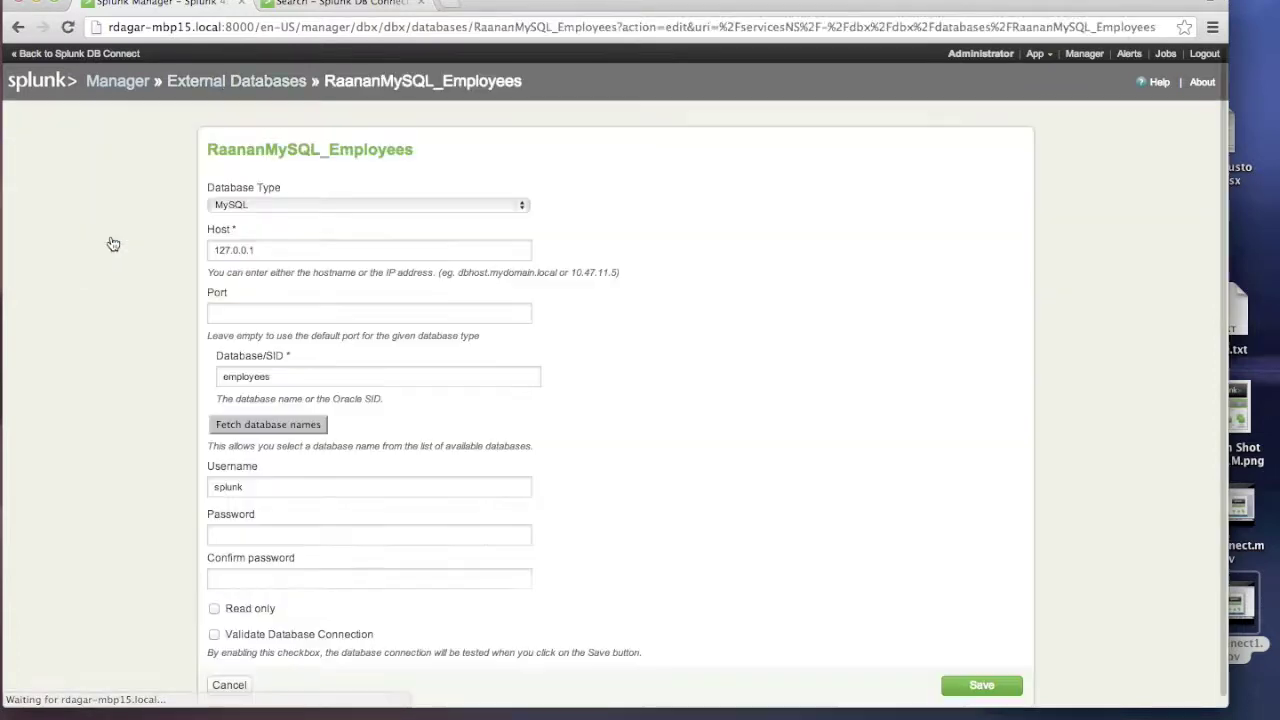
pyautogui.click(261, 206)
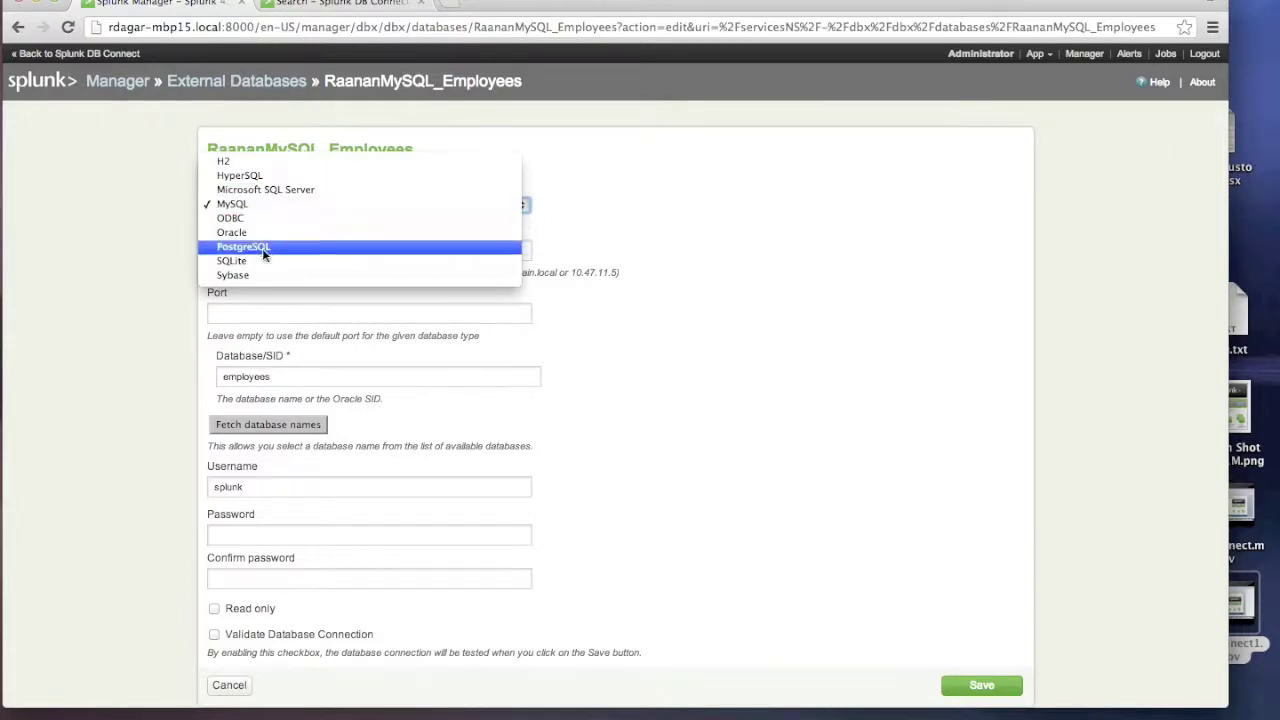
pyautogui.click(129, 157)
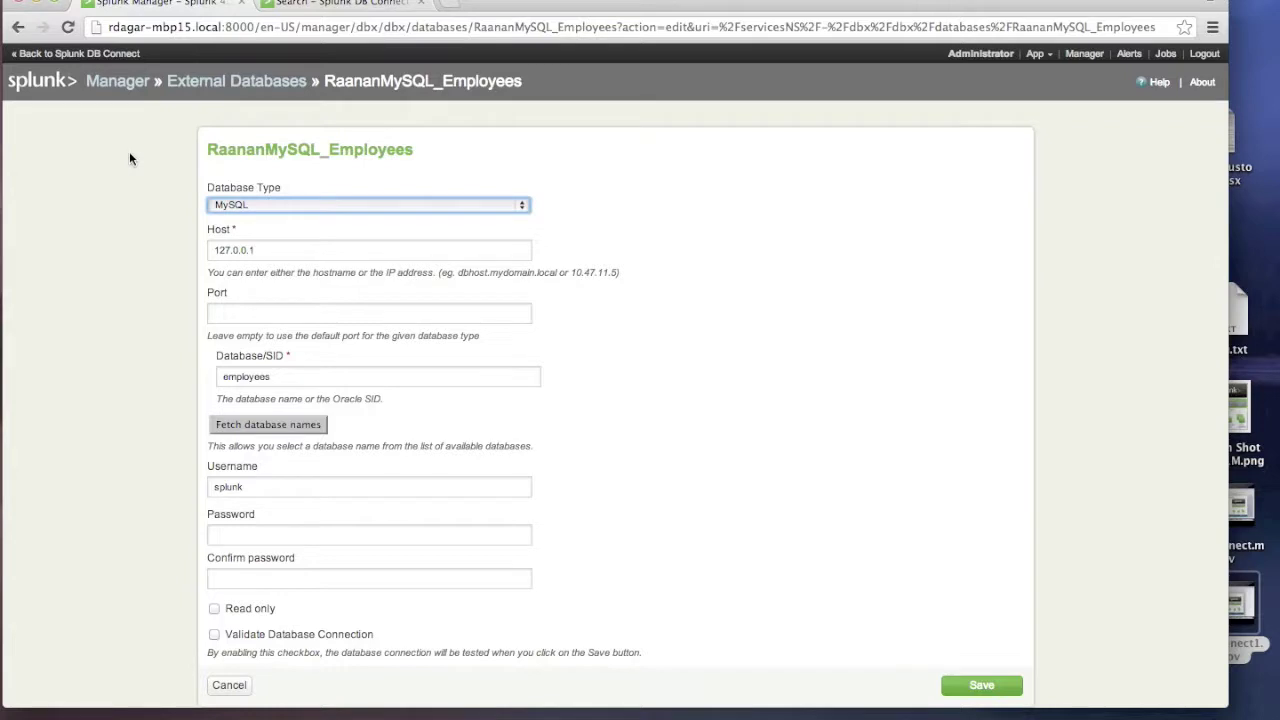
# Open the employees tail monitor from the Database monitors list and review its name, table and settings.
pyautogui.click(82, 54)
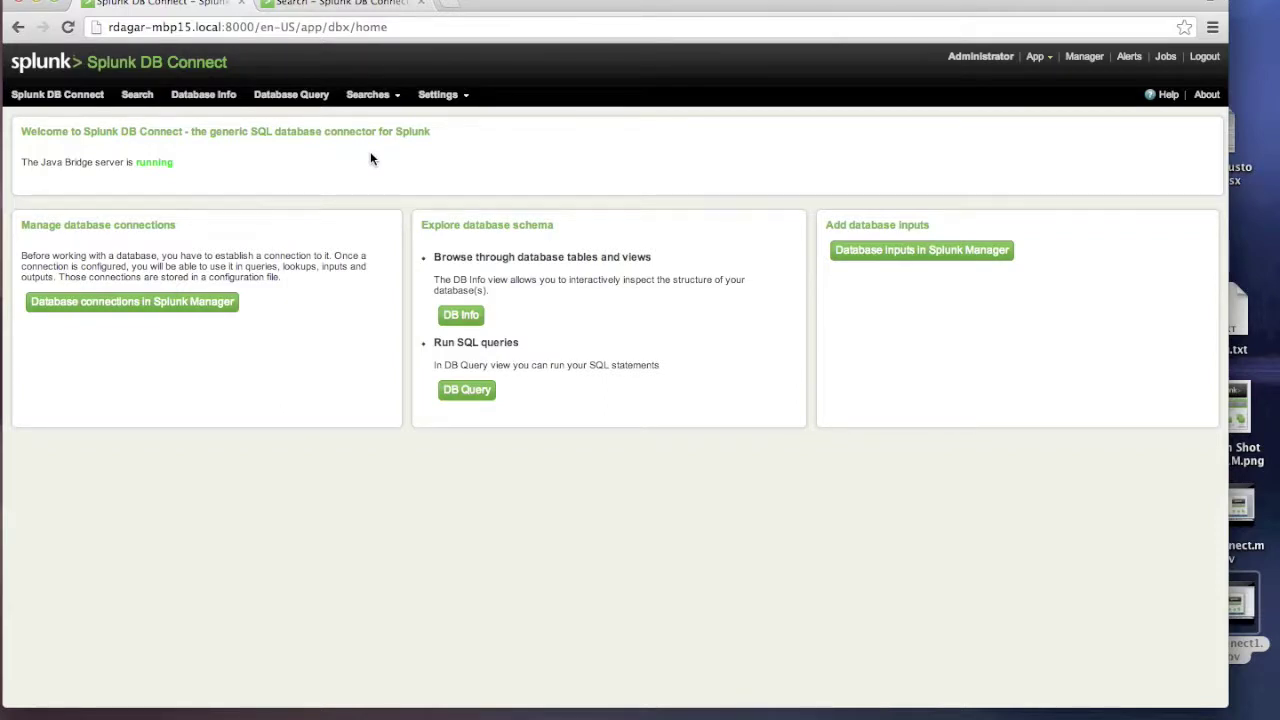
pyautogui.click(452, 99)
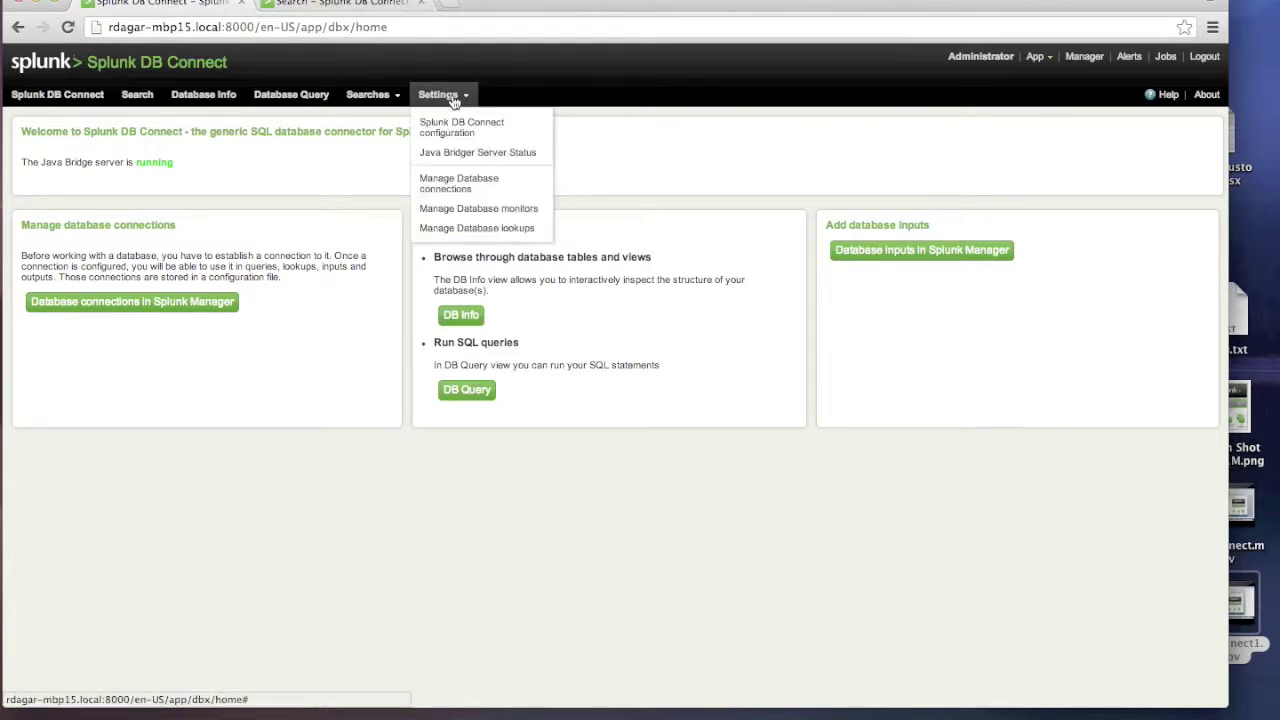
pyautogui.click(471, 209)
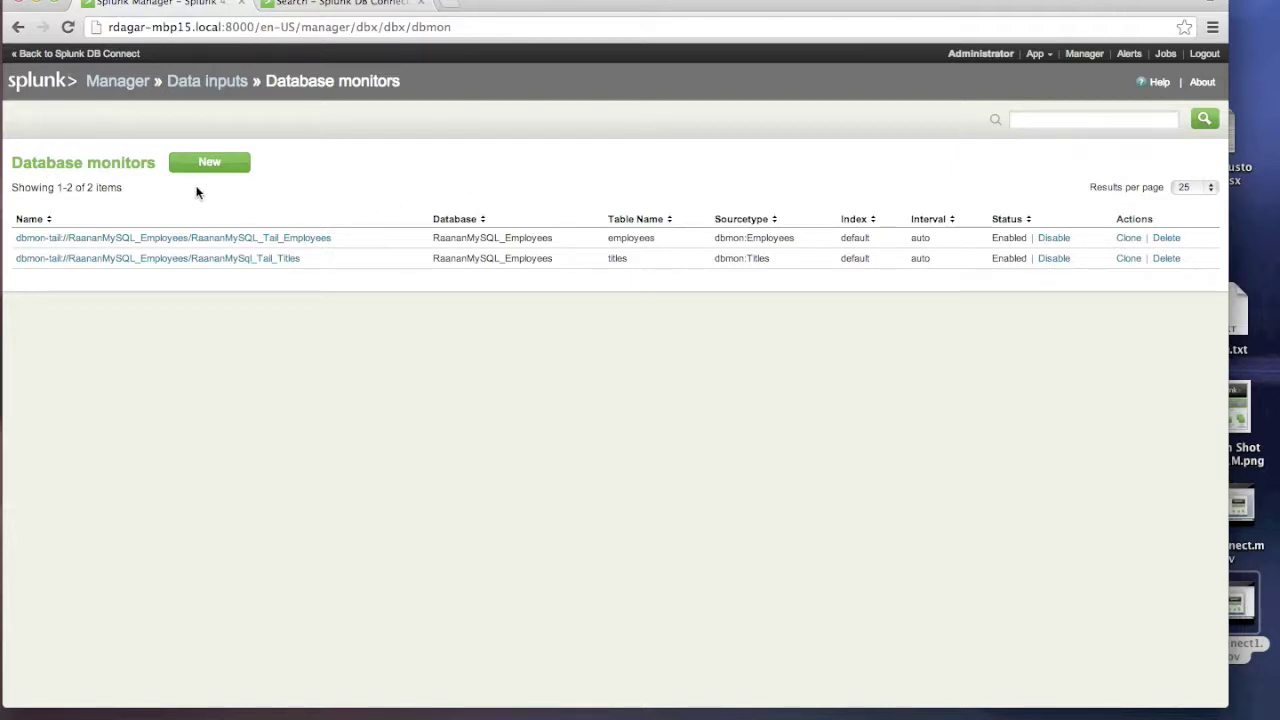
pyautogui.click(208, 240)
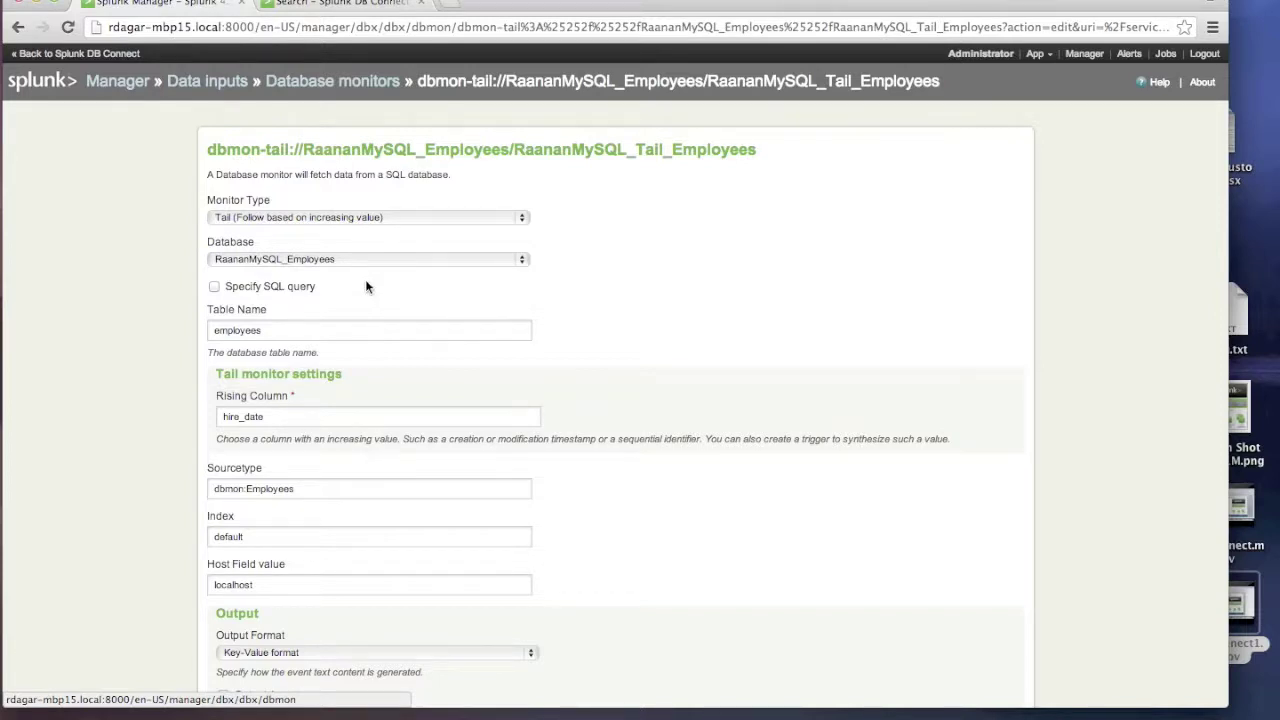
pyautogui.click(266, 330)
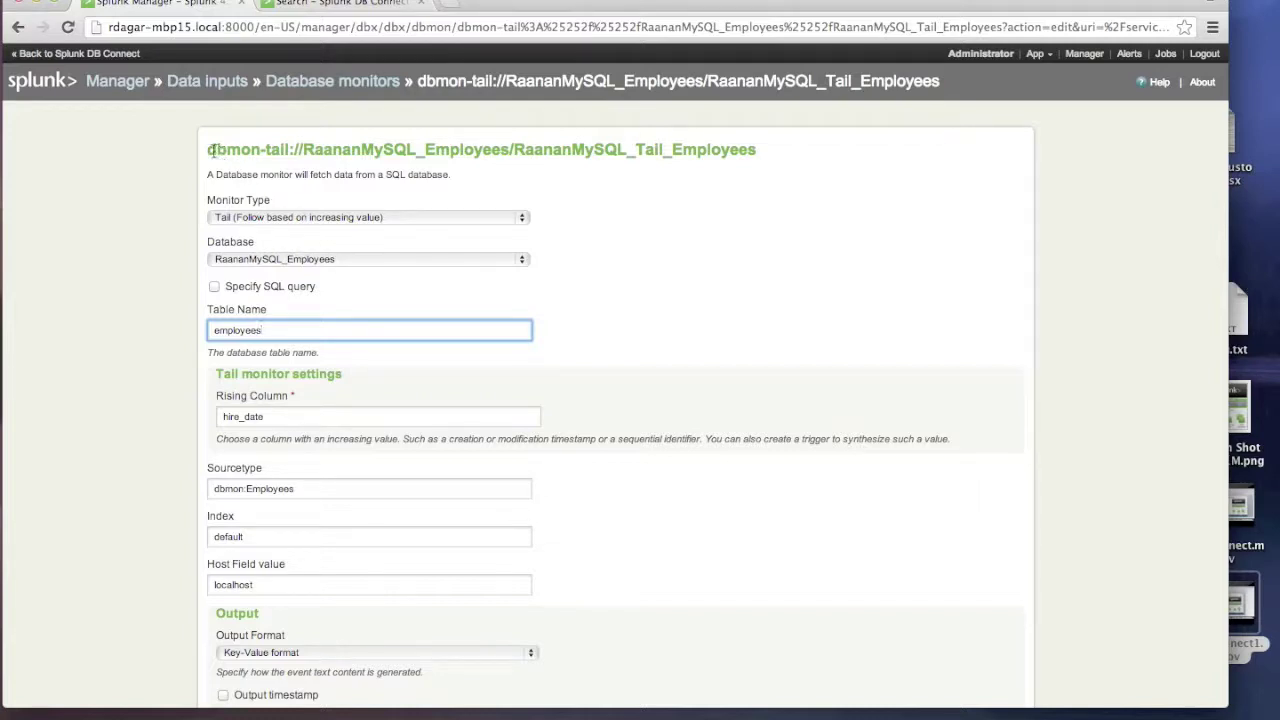
pyautogui.moveTo(209, 149); pyautogui.dragTo(543, 140)
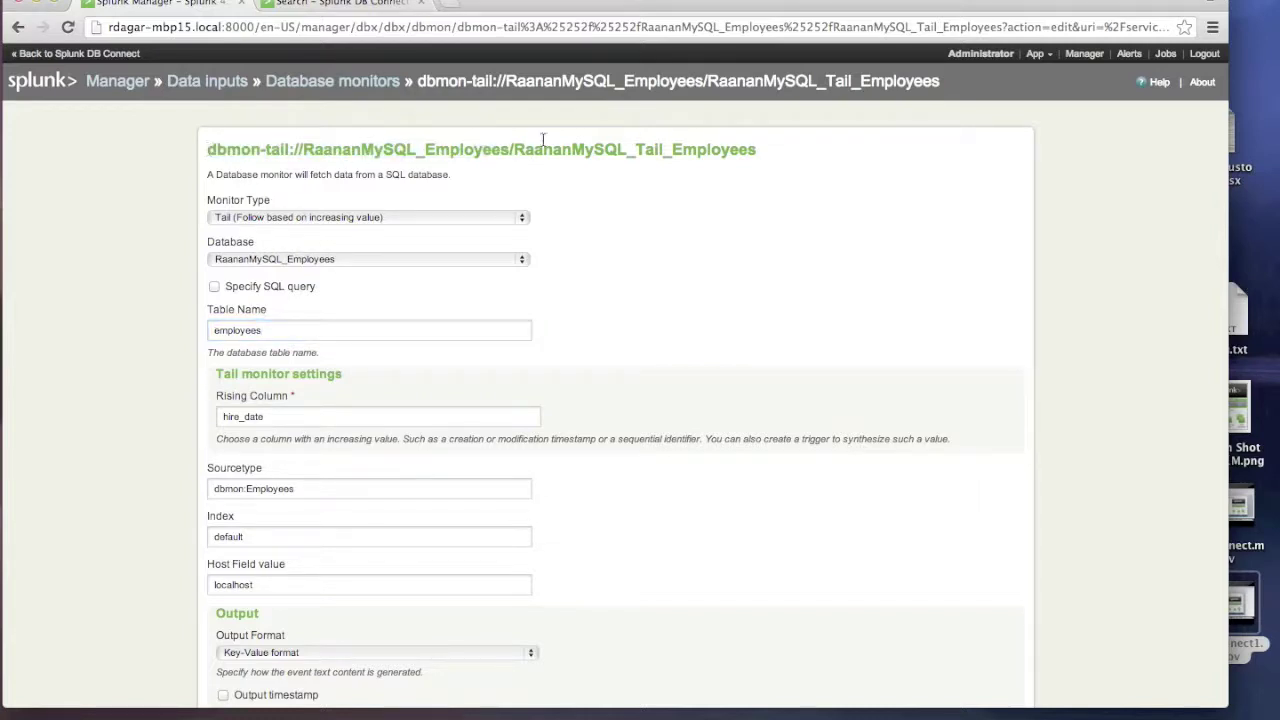
pyautogui.click(296, 149)
# Run the saved search DB All Female by Title and examine the titles source and join command in its query.
pyautogui.click(110, 55)
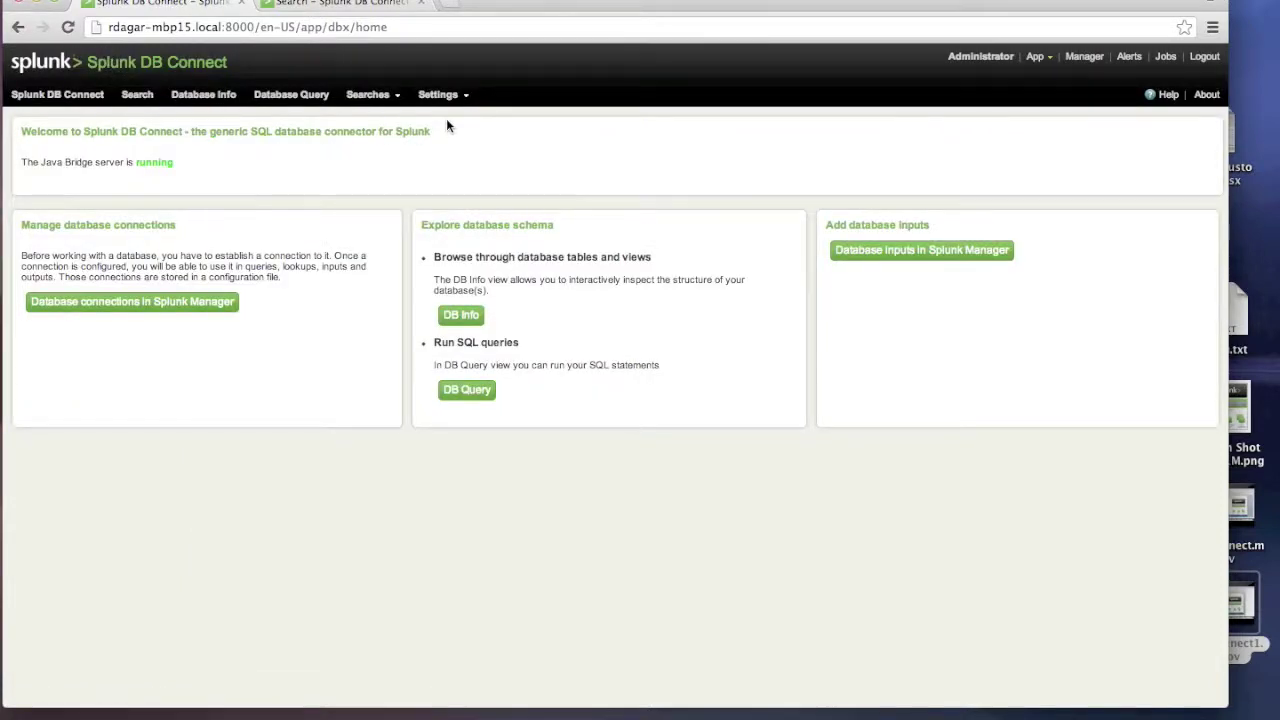
pyautogui.click(389, 100)
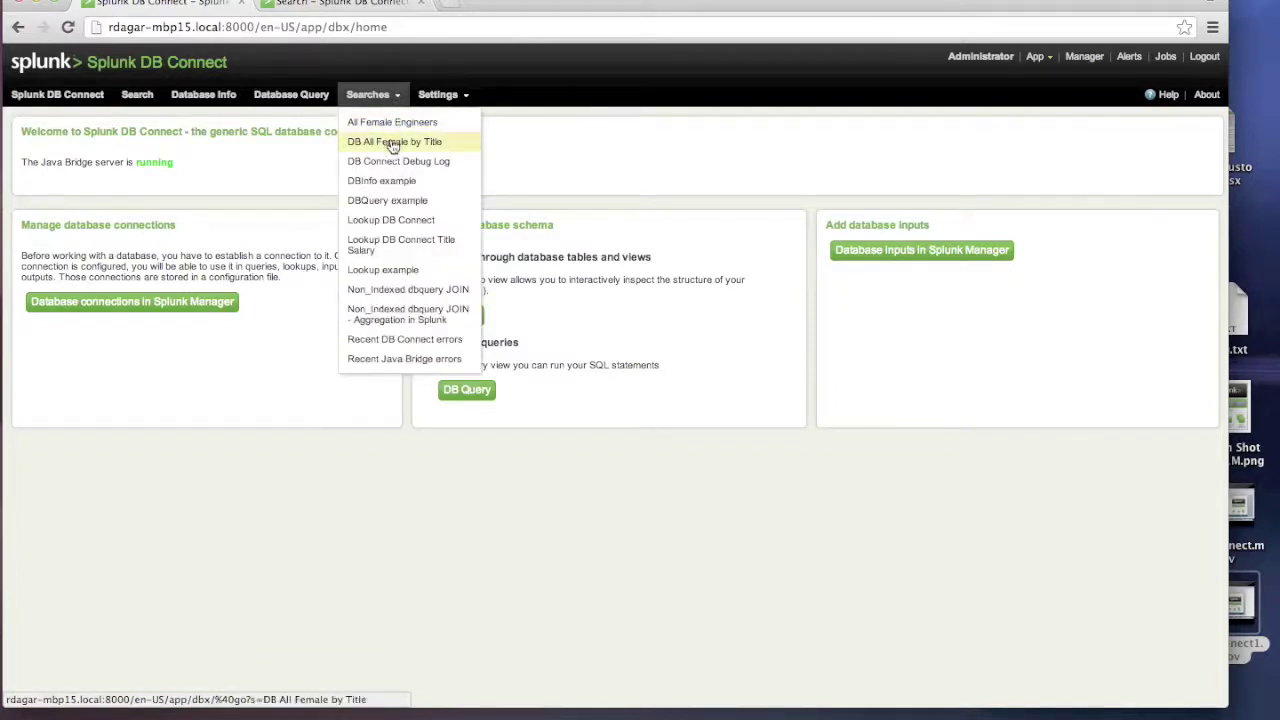
pyautogui.click(393, 145)
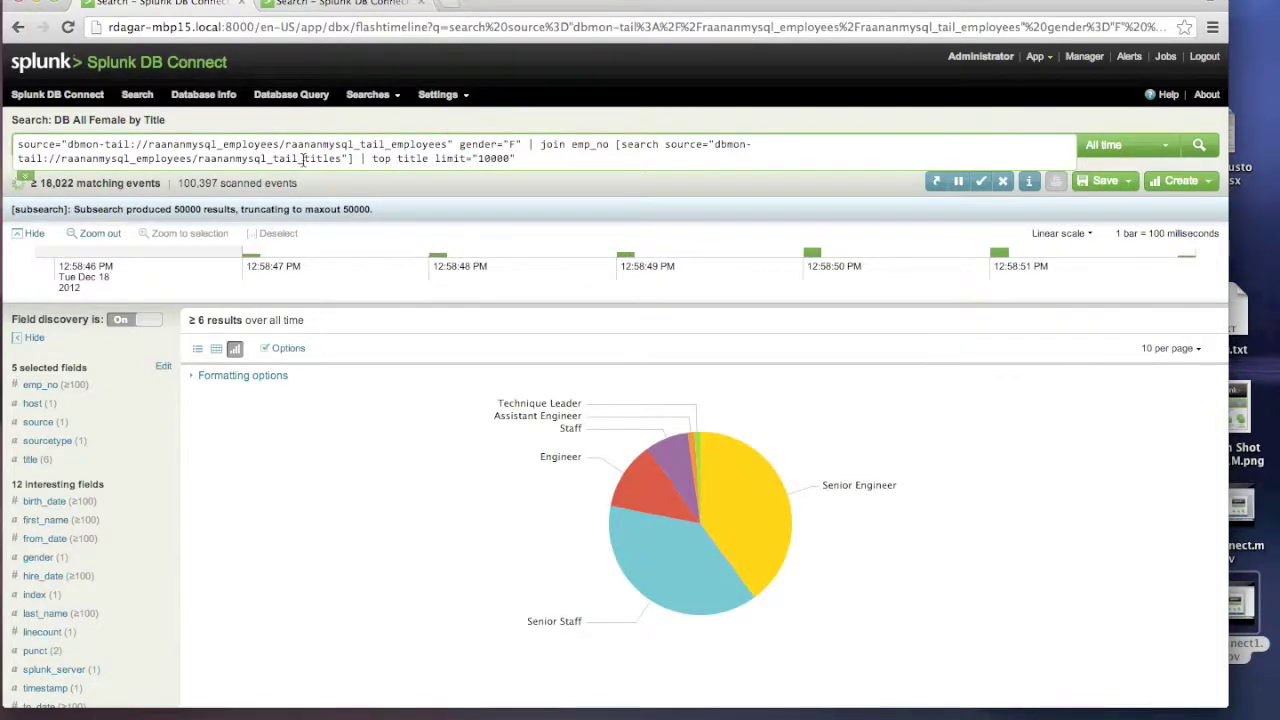
pyautogui.moveTo(304, 159); pyautogui.dragTo(342, 159)
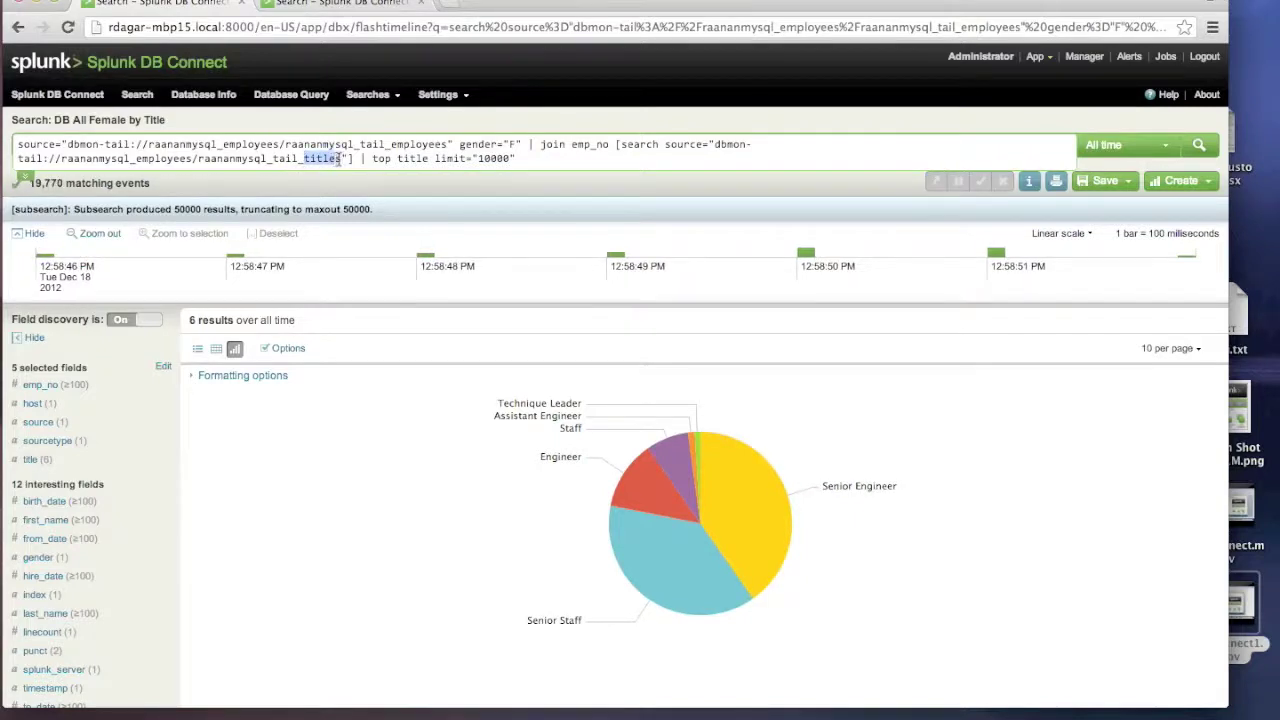
pyautogui.click(333, 160)
pyautogui.doubleClick(554, 143)
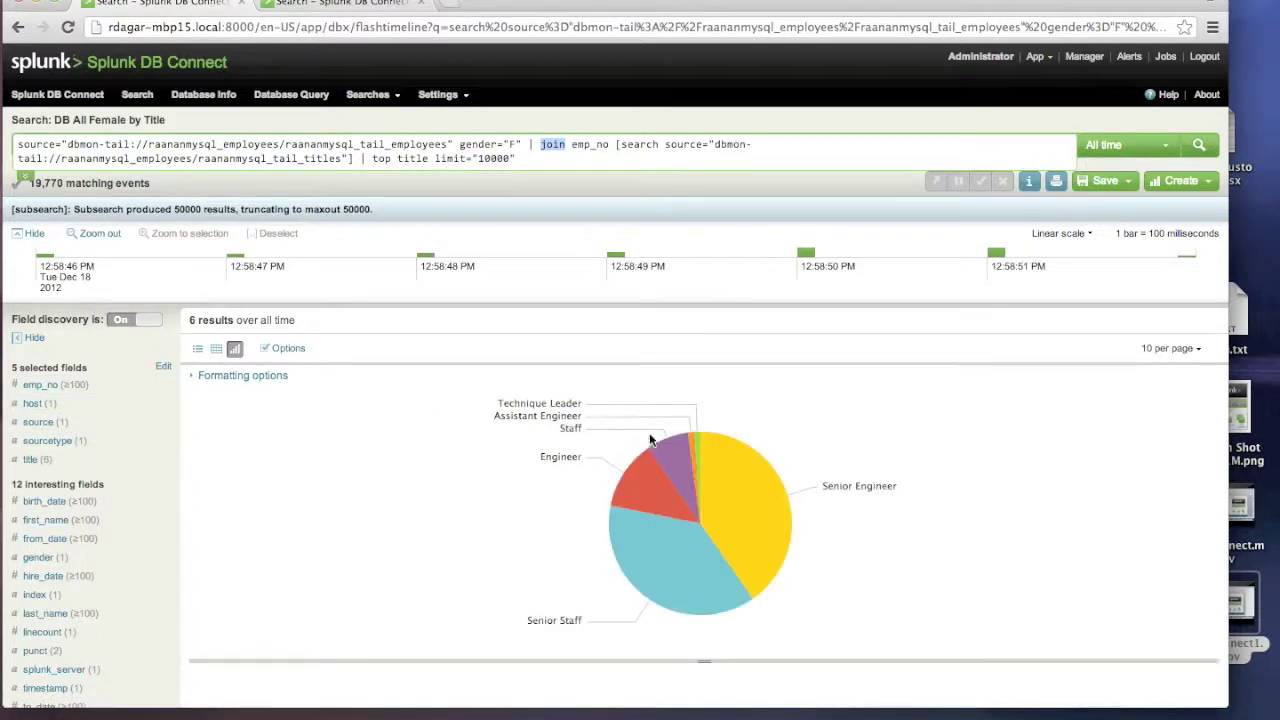
# Drill into the Senior Staff slice of the pie chart and show the matching records as an events list.
pyautogui.moveTo(679, 556)
pyautogui.click(648, 537)
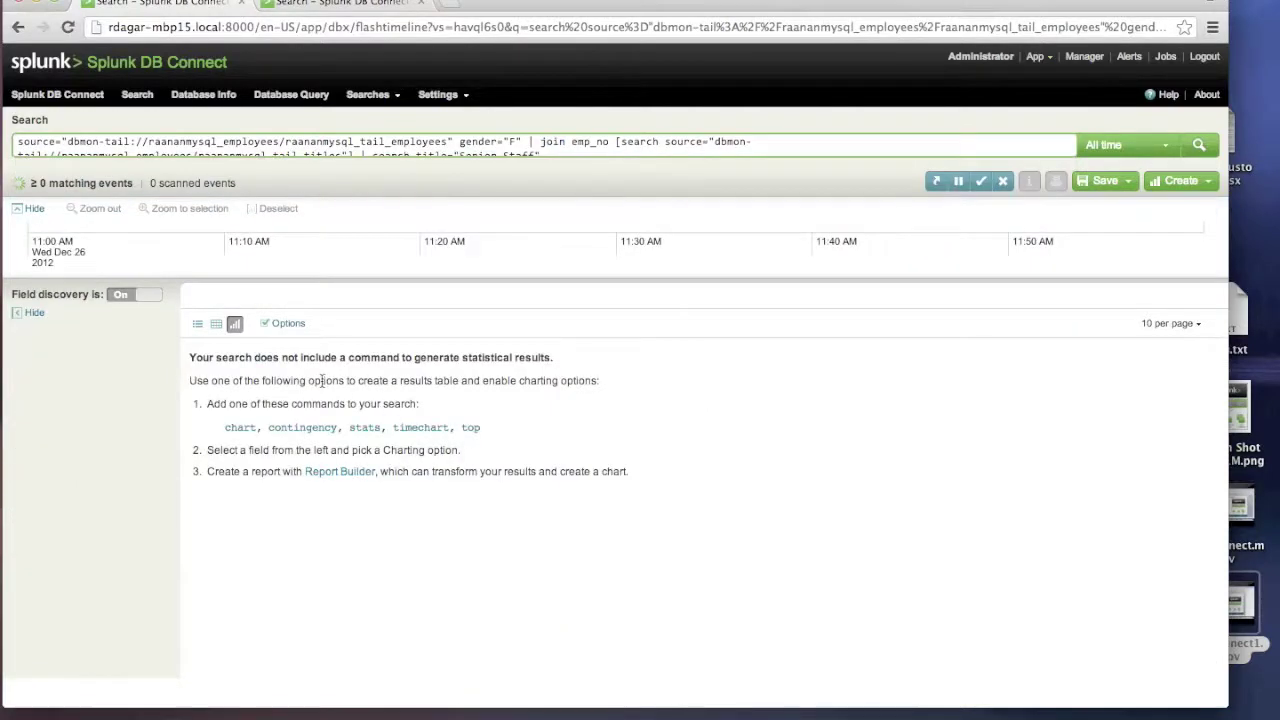
pyautogui.click(197, 323)
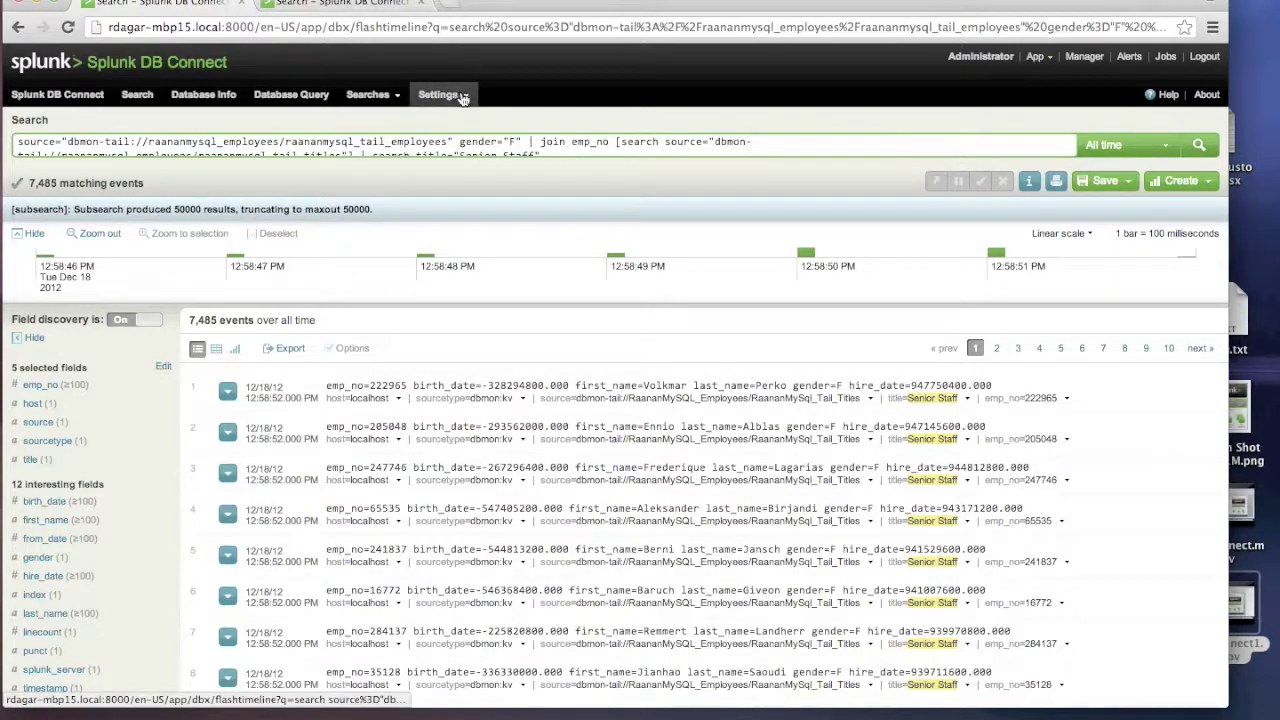
# Switch to the second search page and run sourcetype="employee_number-2" over all time.
pyautogui.click(342, 4)
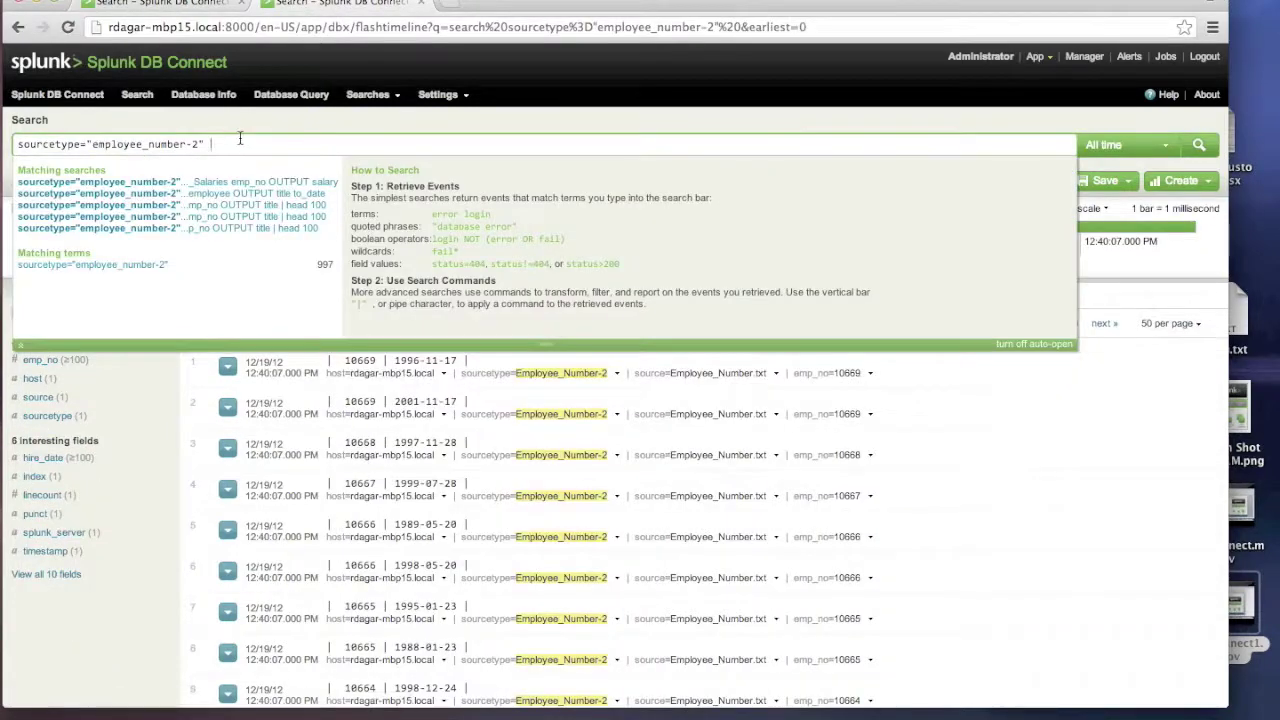
pyautogui.press('Return')
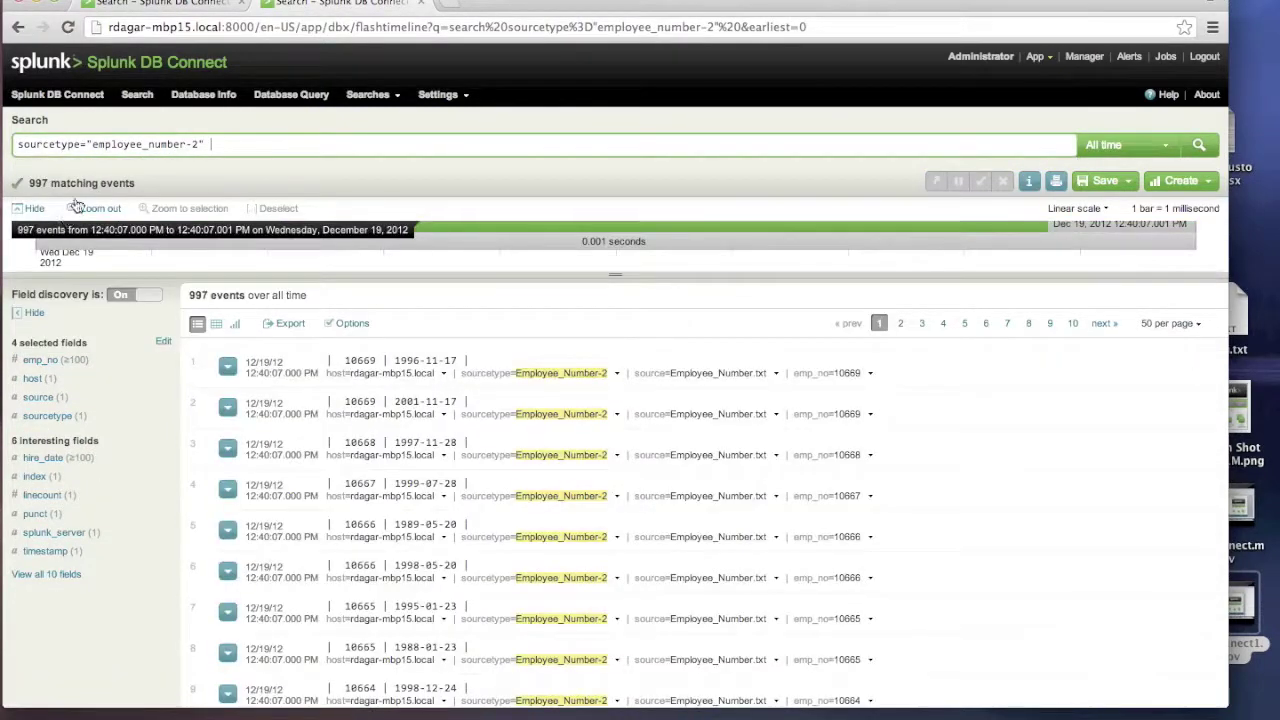
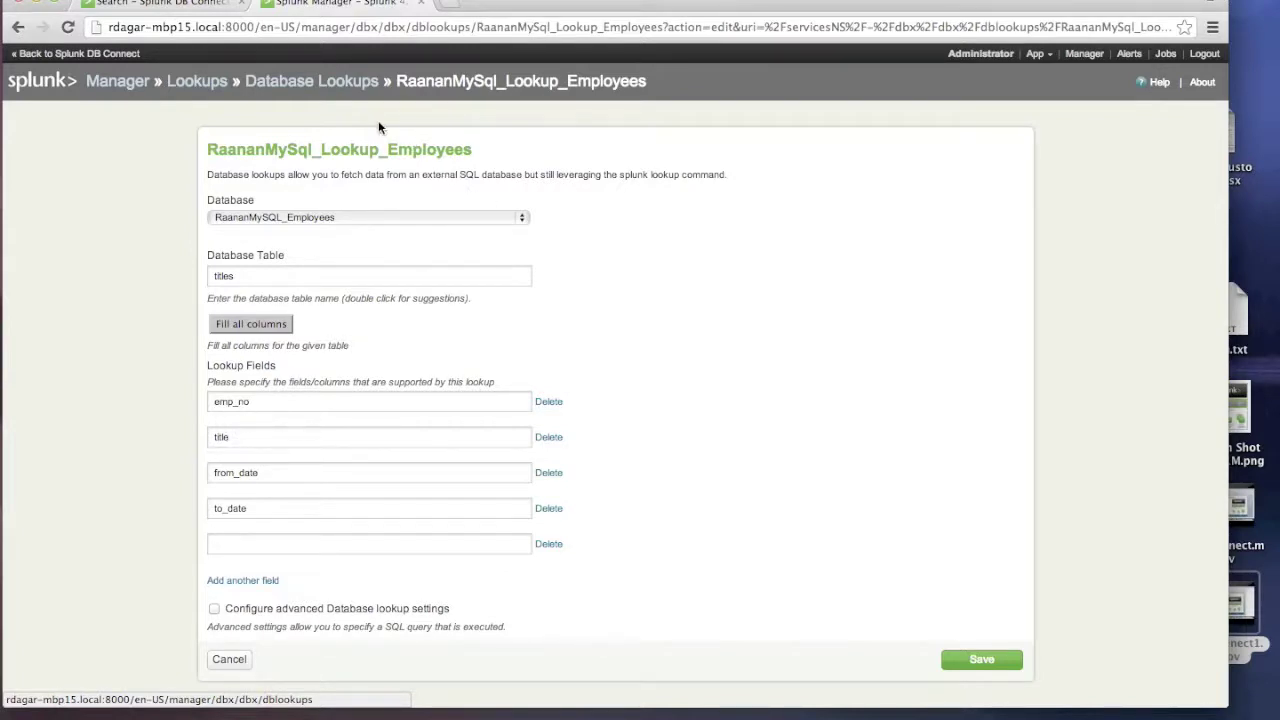
# Return to the DB Connect home page and run the saved search Lookup DB Connect Title Salary.
pyautogui.click(115, 54)
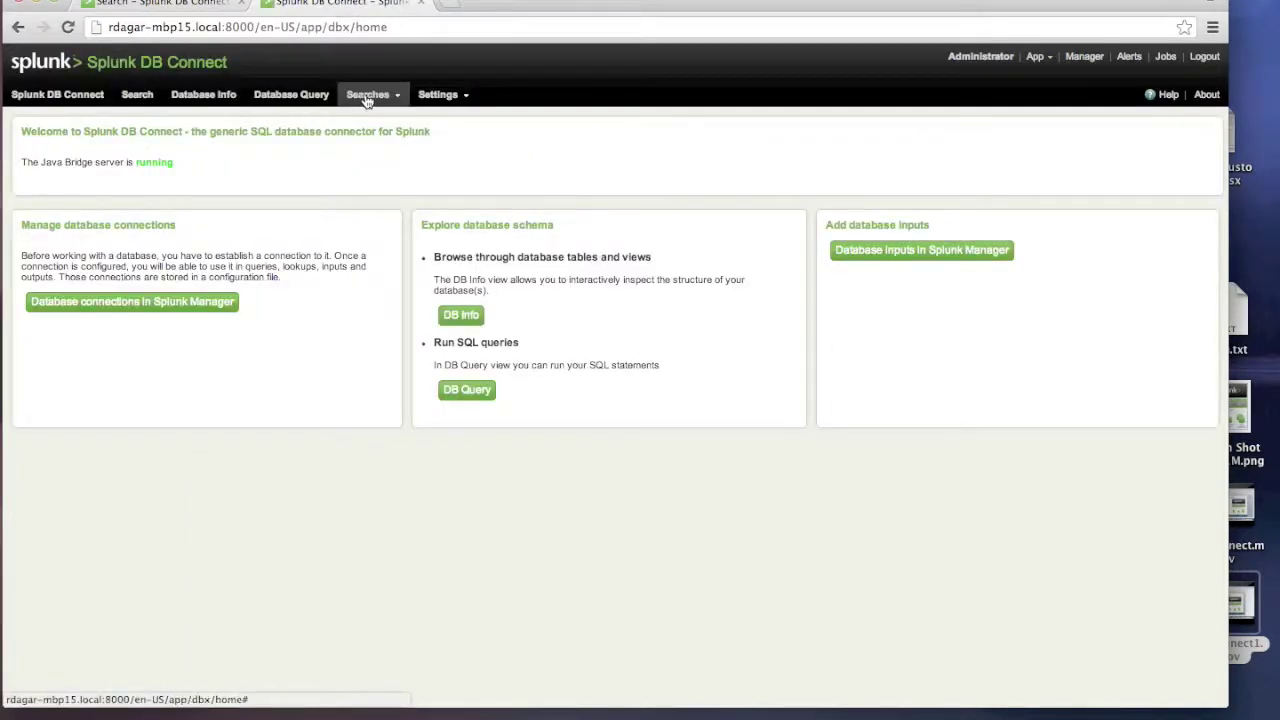
pyautogui.click(367, 97)
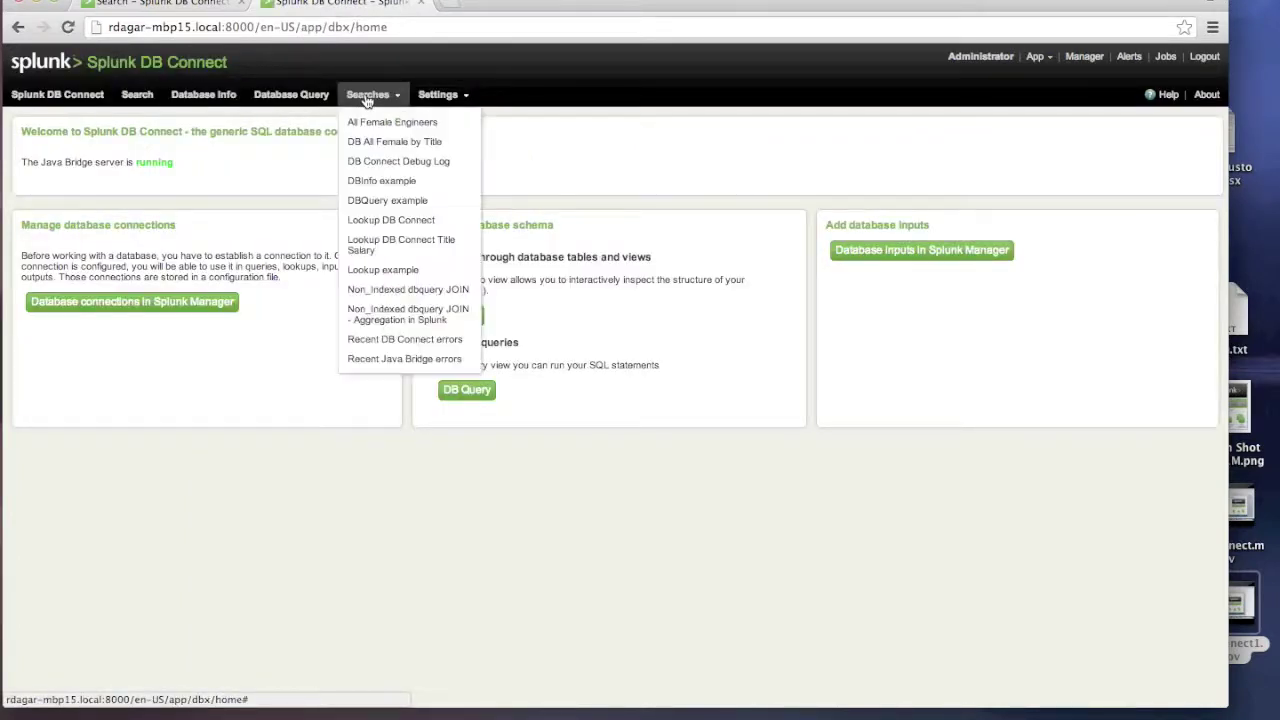
pyautogui.click(380, 246)
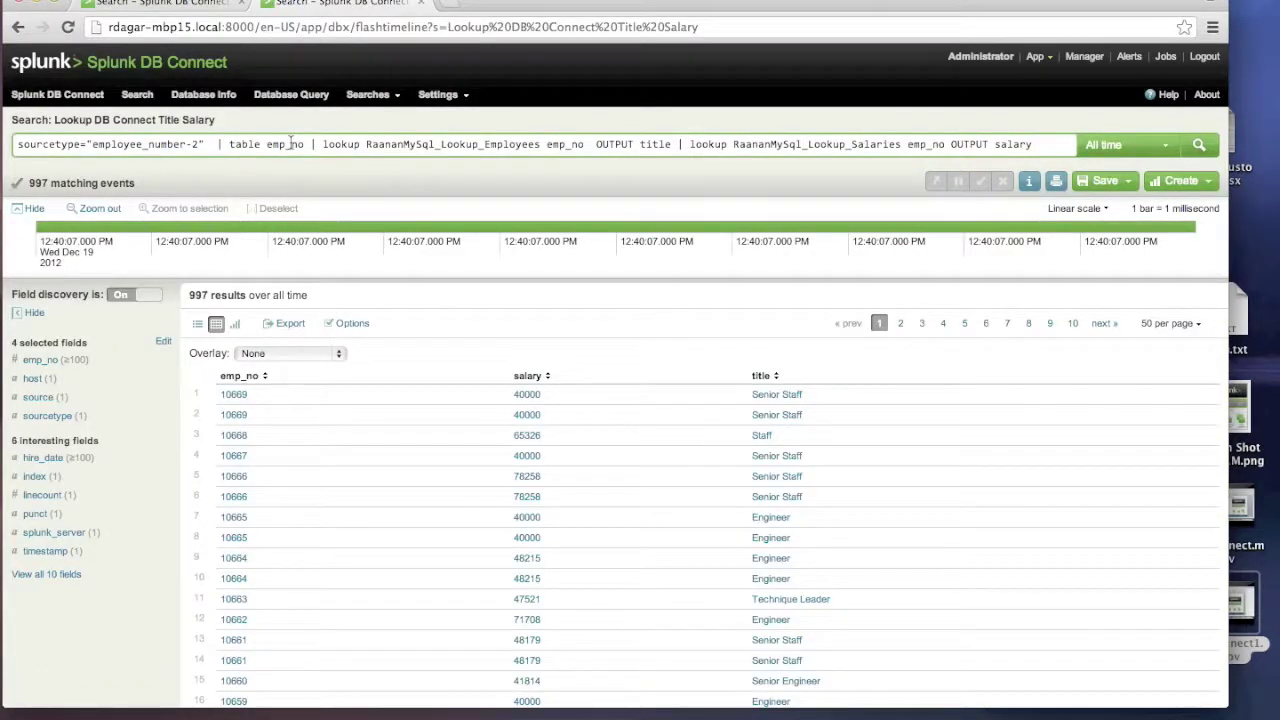
# Examine the query's lookup command, emp_no key and title and salary outputs, and review the resulting table.
pyautogui.doubleClick(340, 143)
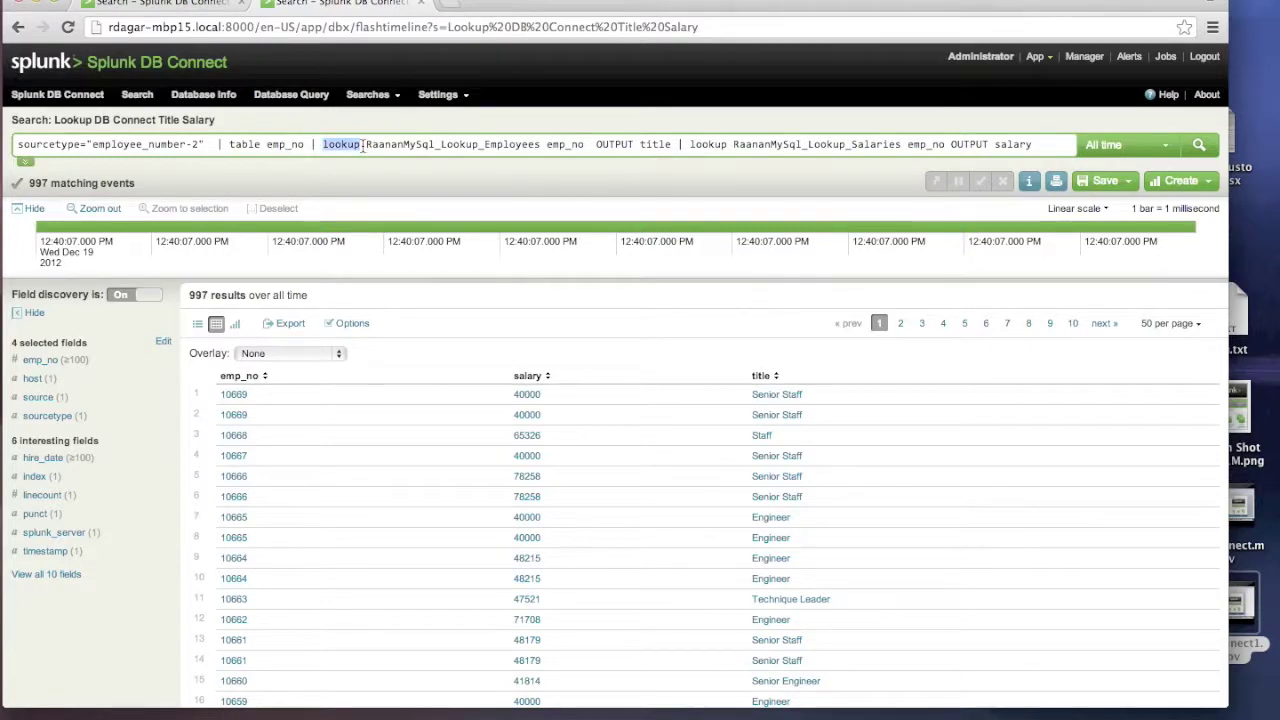
pyautogui.click(573, 144)
pyautogui.doubleClick(573, 144)
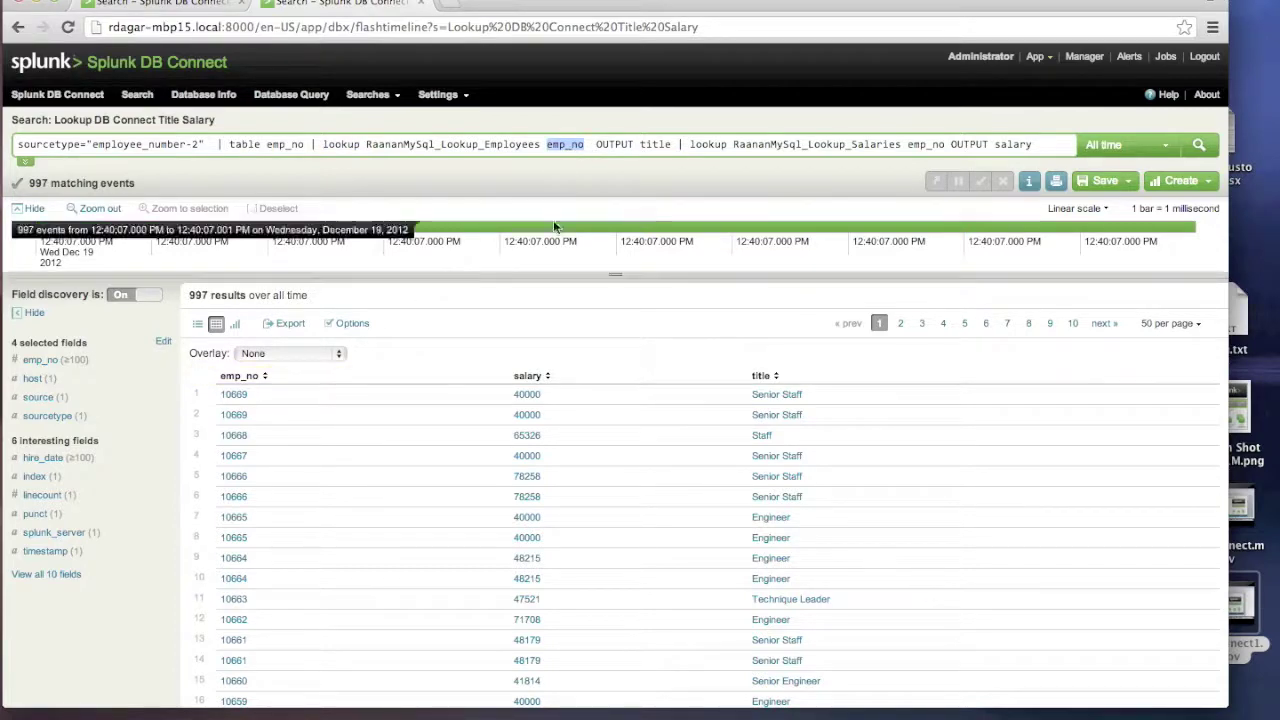
pyautogui.doubleClick(655, 144)
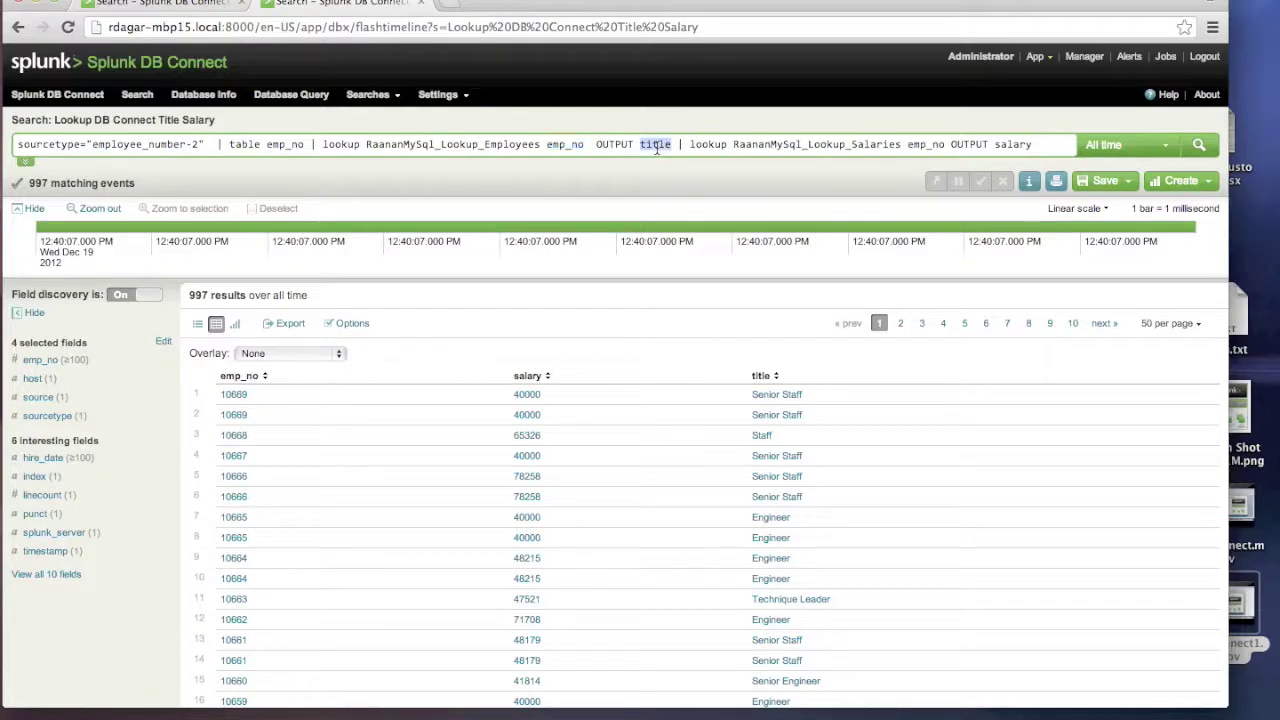
pyautogui.doubleClick(1013, 144)
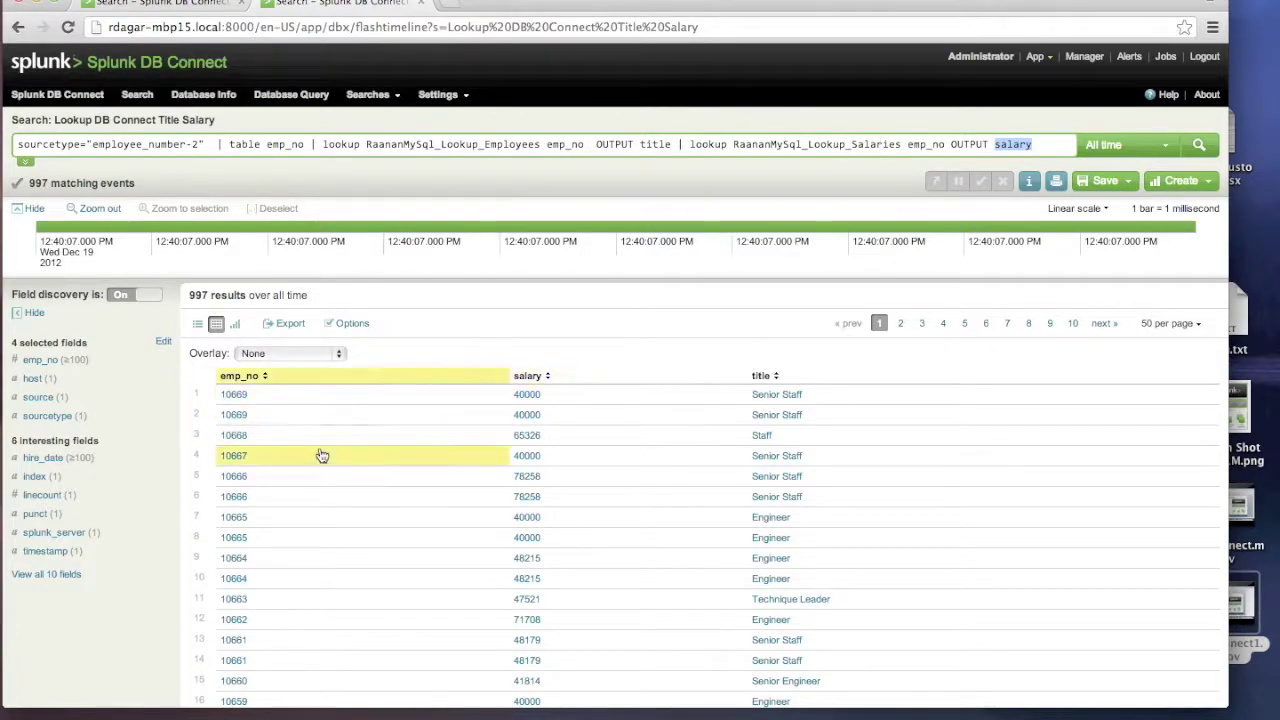
pyautogui.scroll(-5, 318, 455)
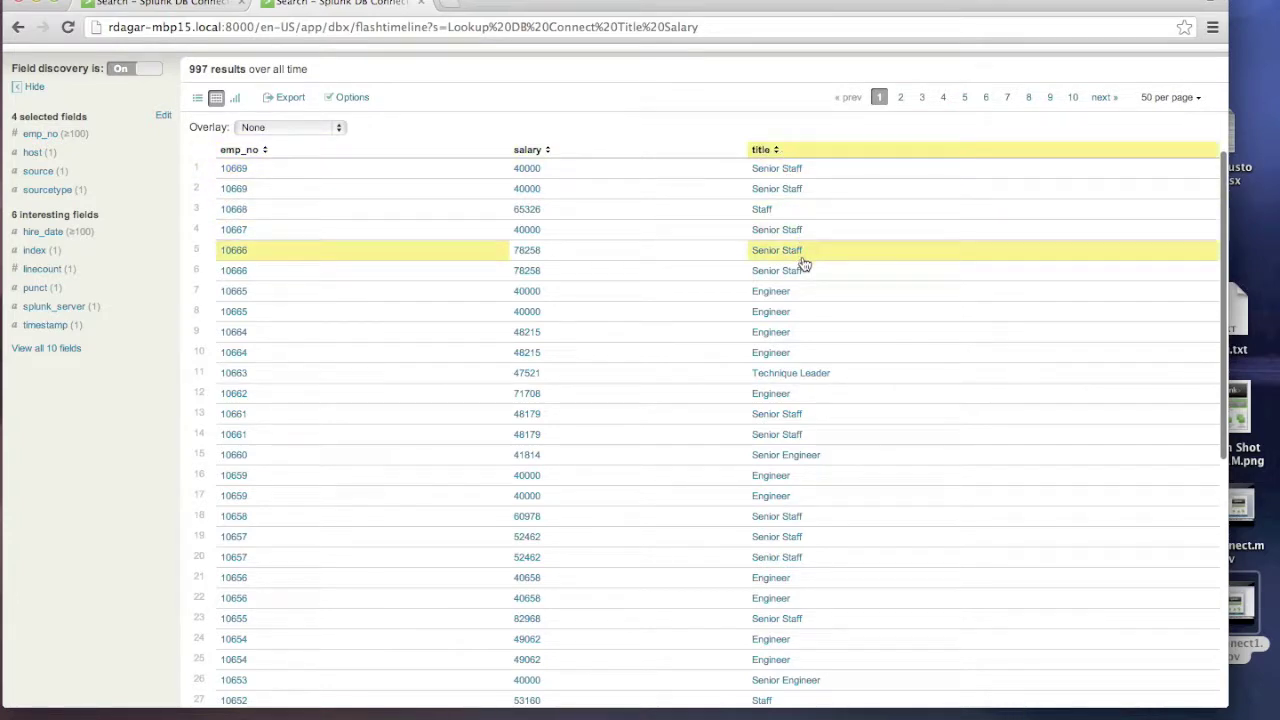
pyautogui.scroll(5, 589, 222)
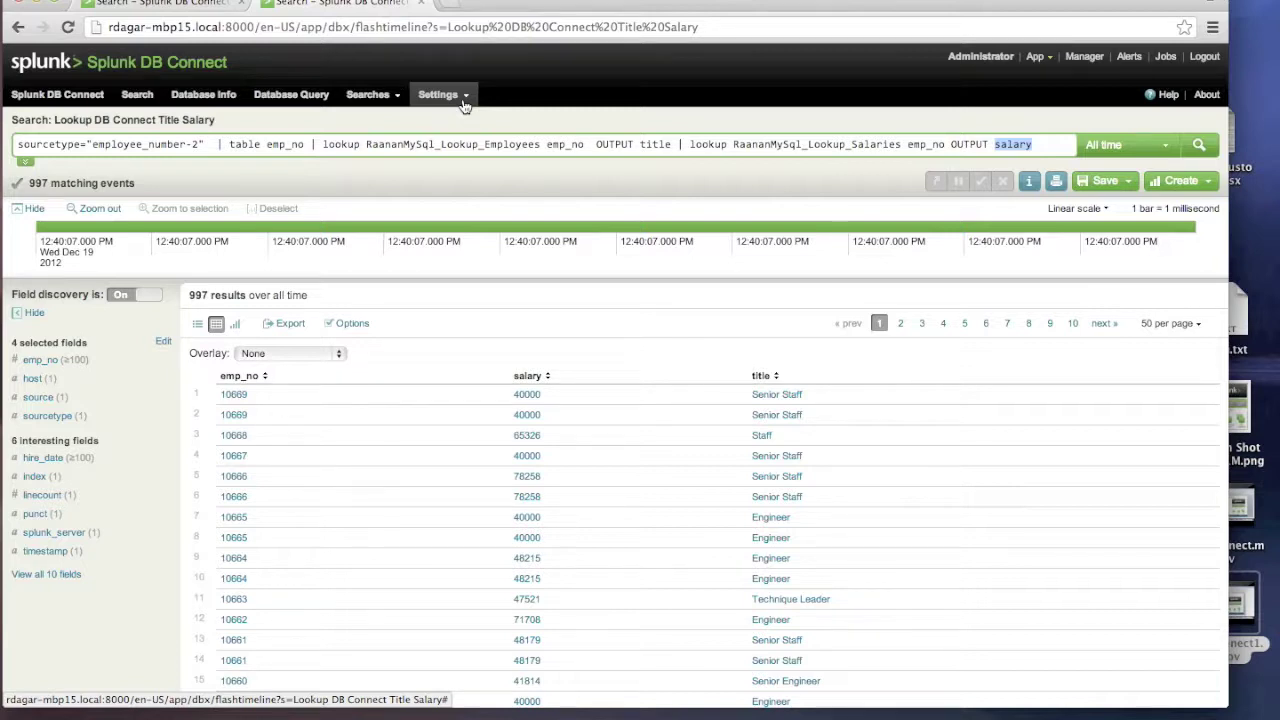
# In Database Info, inspect the employees table's columns for the MySQL employees database and show the table's contents.
pyautogui.click(202, 96)
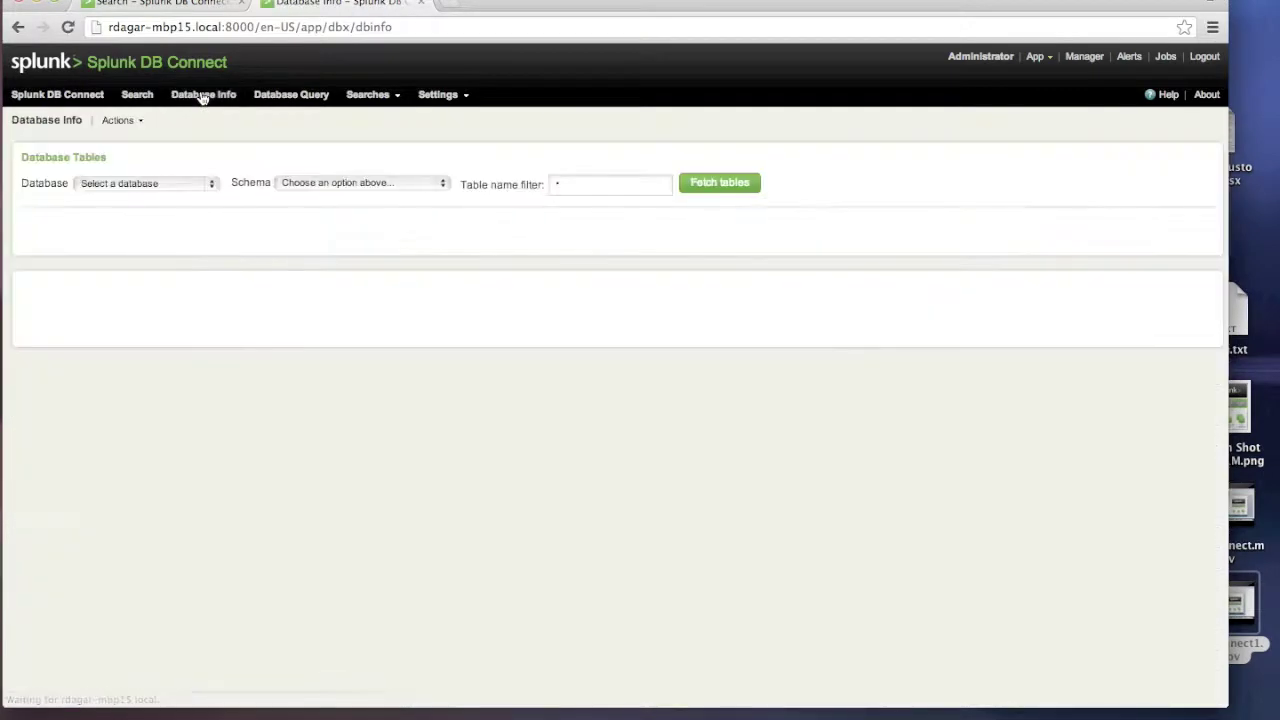
pyautogui.click(188, 190)
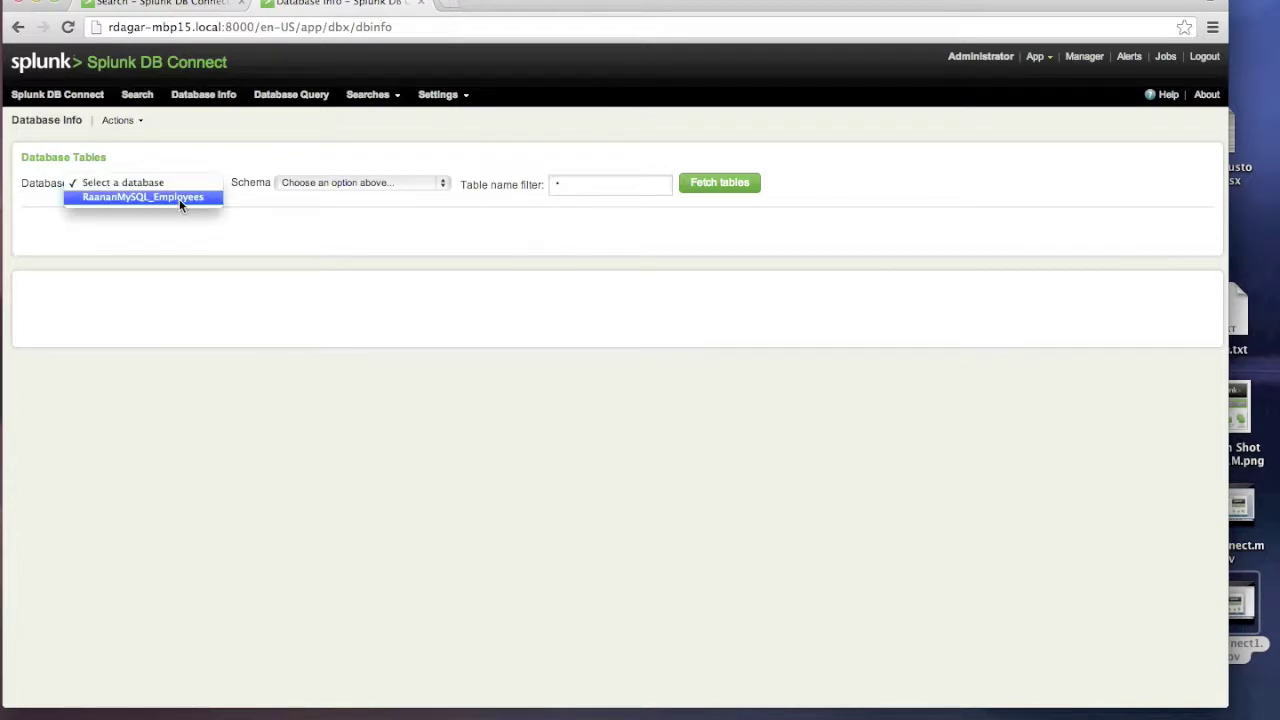
pyautogui.click(181, 197)
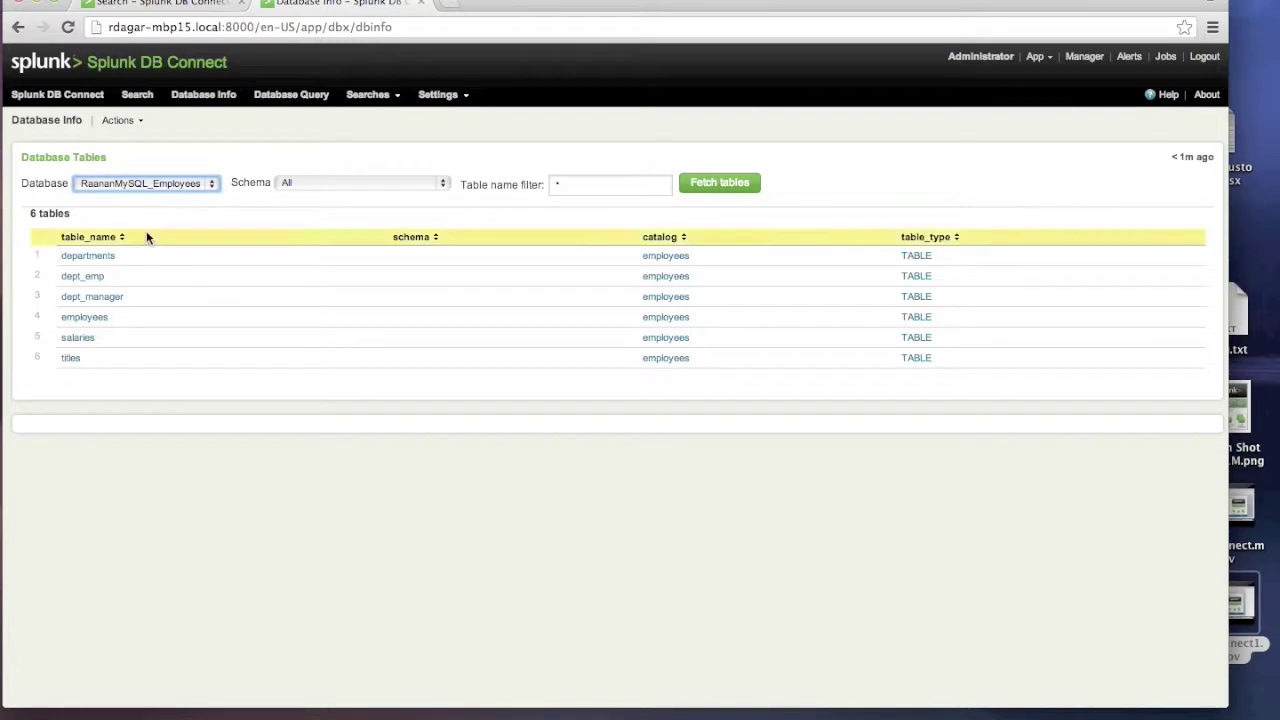
pyautogui.click(83, 320)
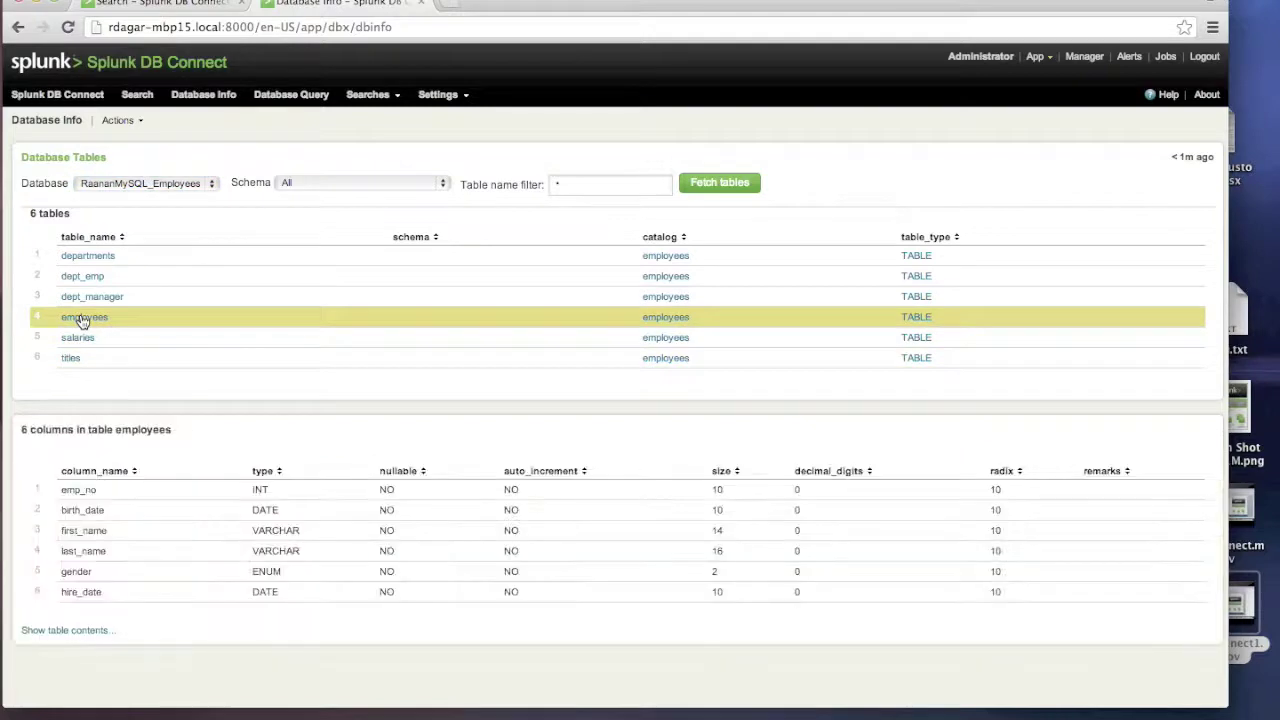
pyautogui.scroll(-1, 192, 327)
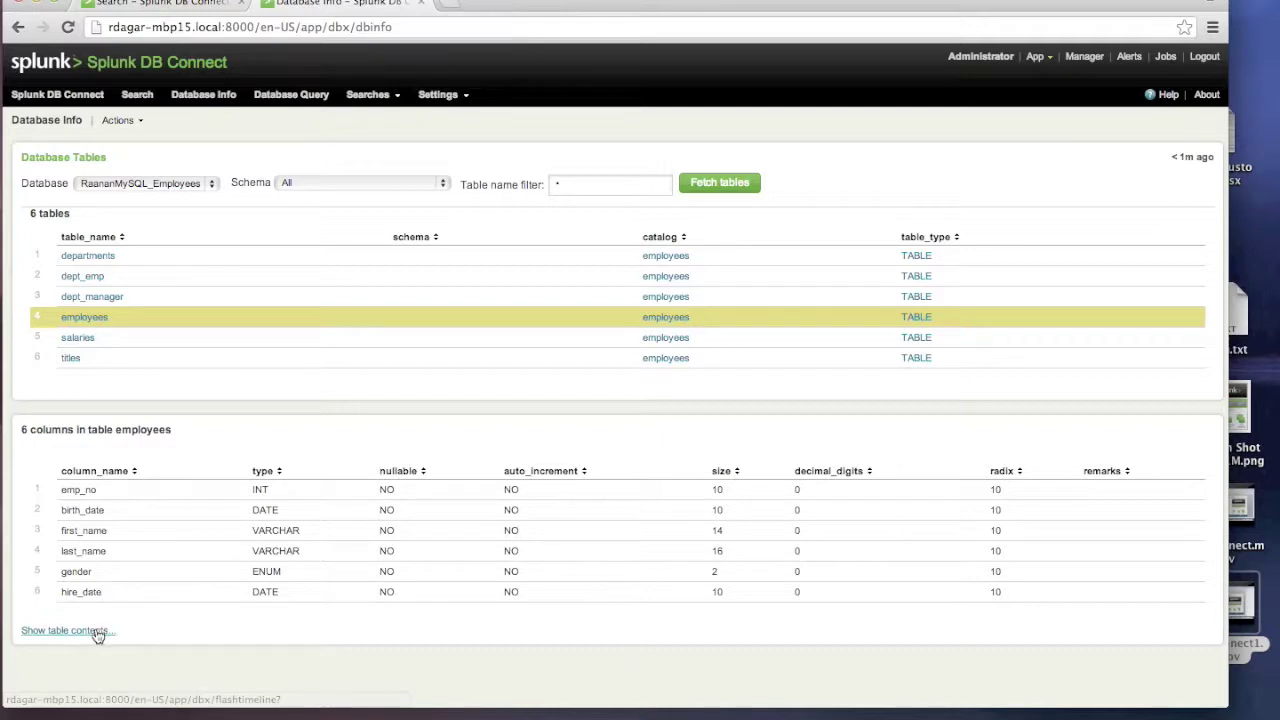
pyautogui.click(66, 630)
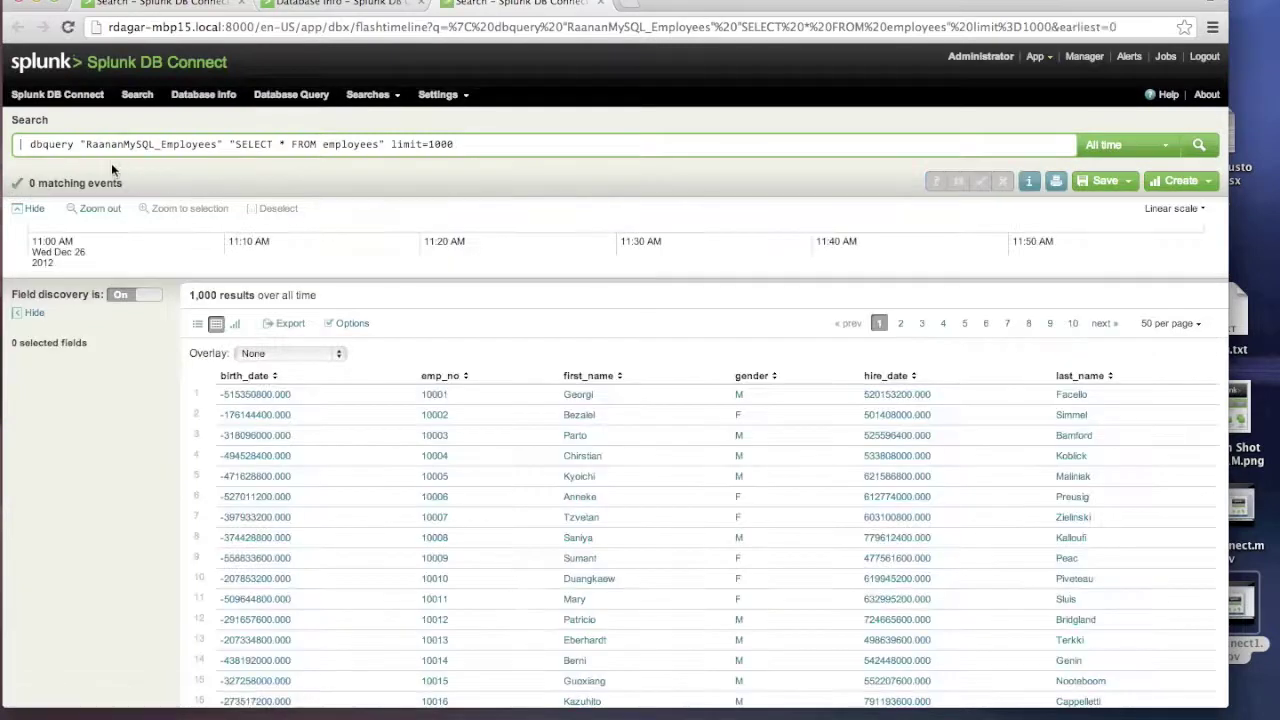
# Open the Database Query page and choose the MySQL employees database as the query target.
pyautogui.doubleClick(39, 146)
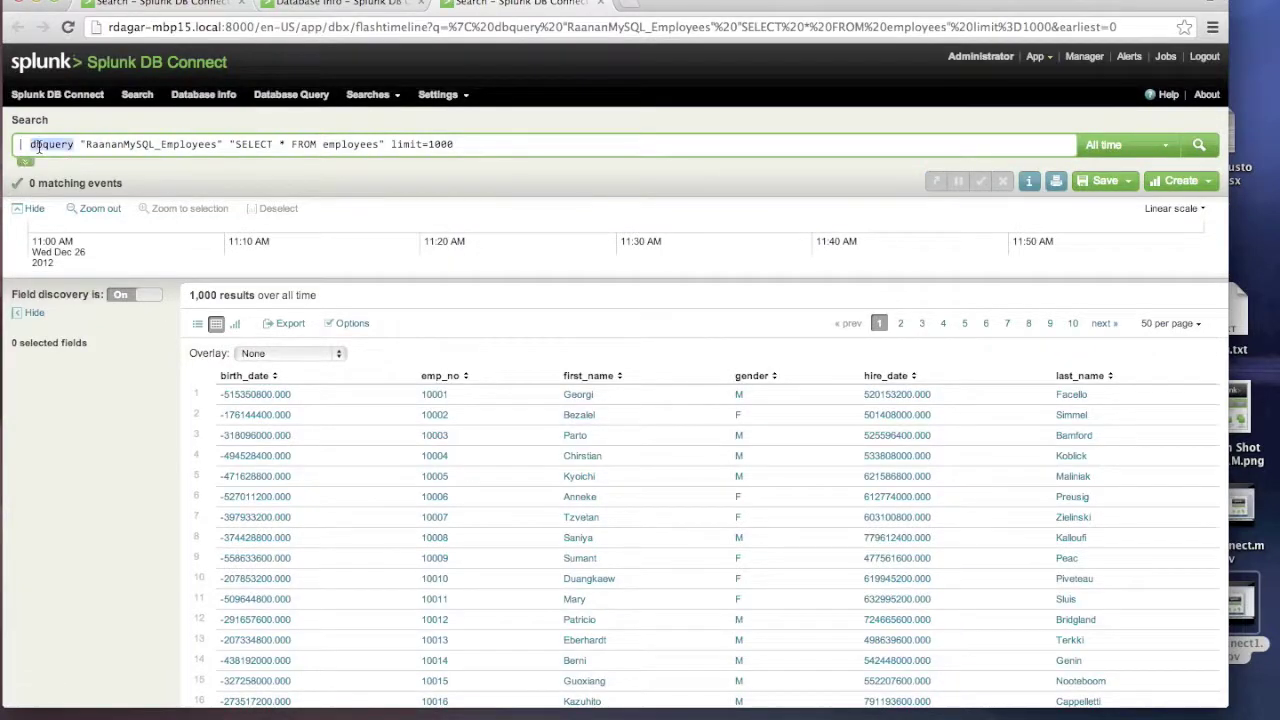
pyautogui.click(74, 144)
pyautogui.click(313, 100)
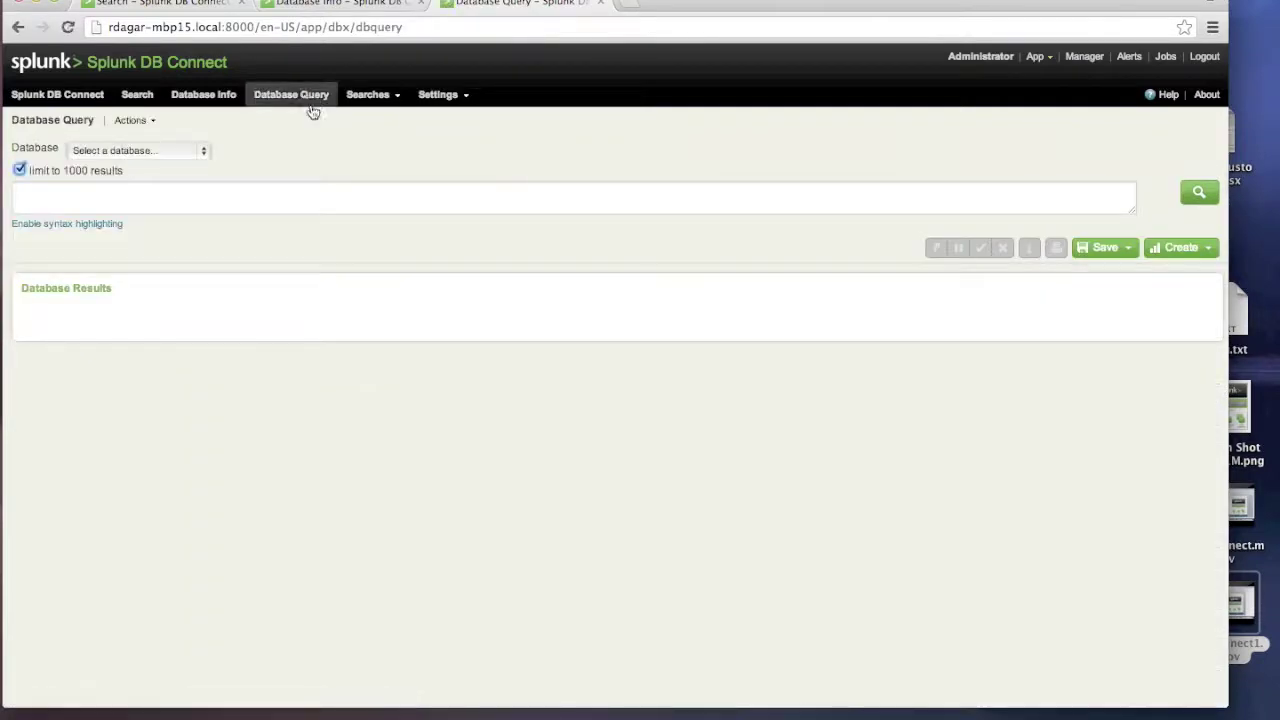
pyautogui.click(128, 148)
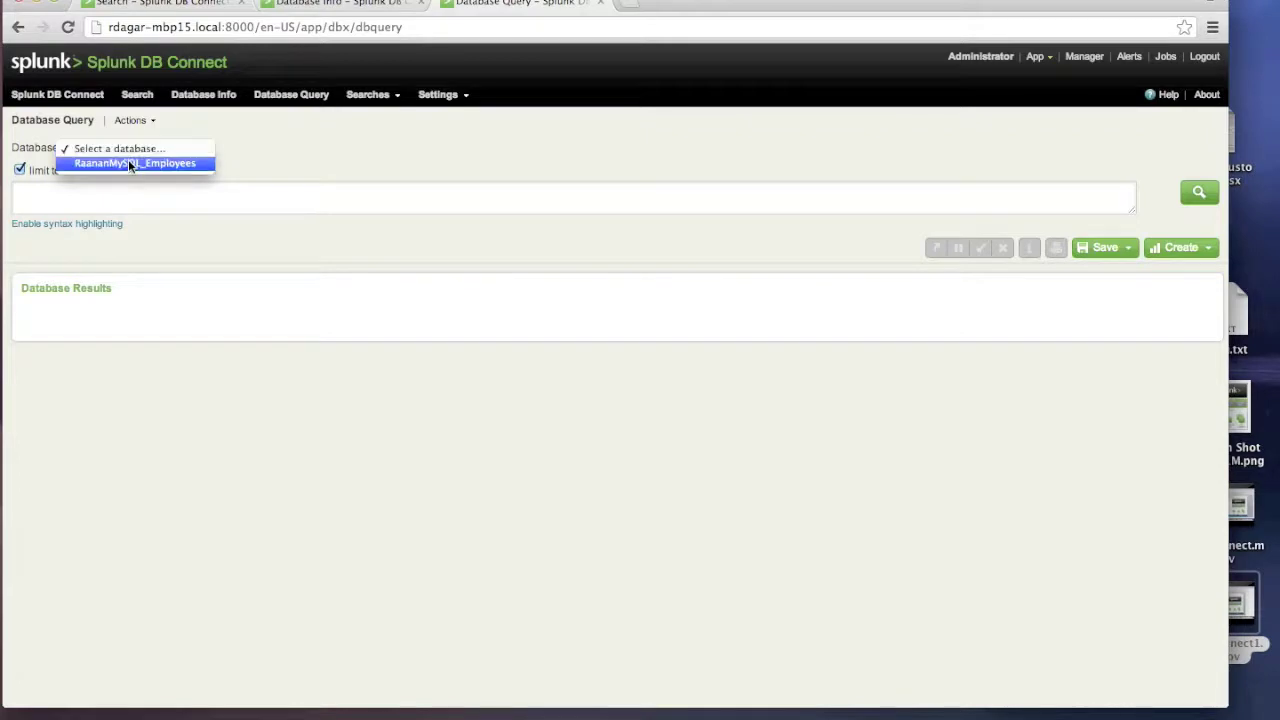
pyautogui.click(128, 163)
# Run the SQL query select * from titles where emp_no < 10300; and look through the returned rows.
pyautogui.click(124, 192)
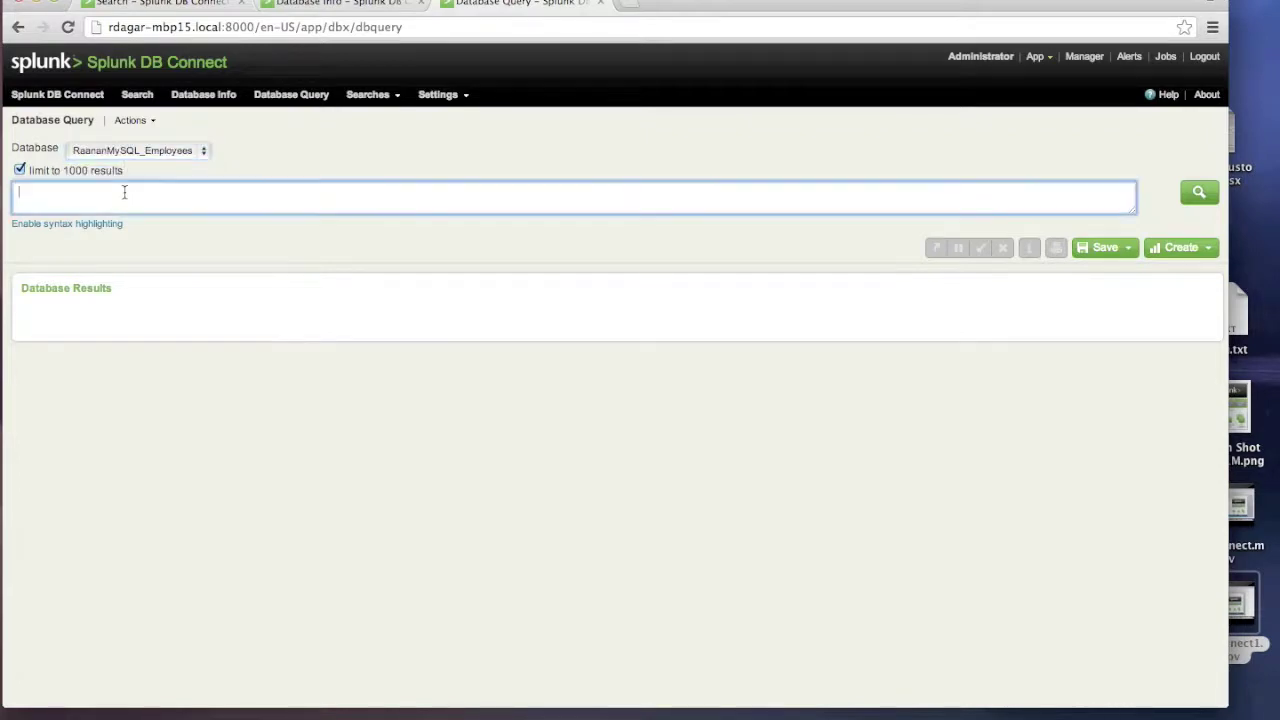
pyautogui.write('select * from titles where emp')
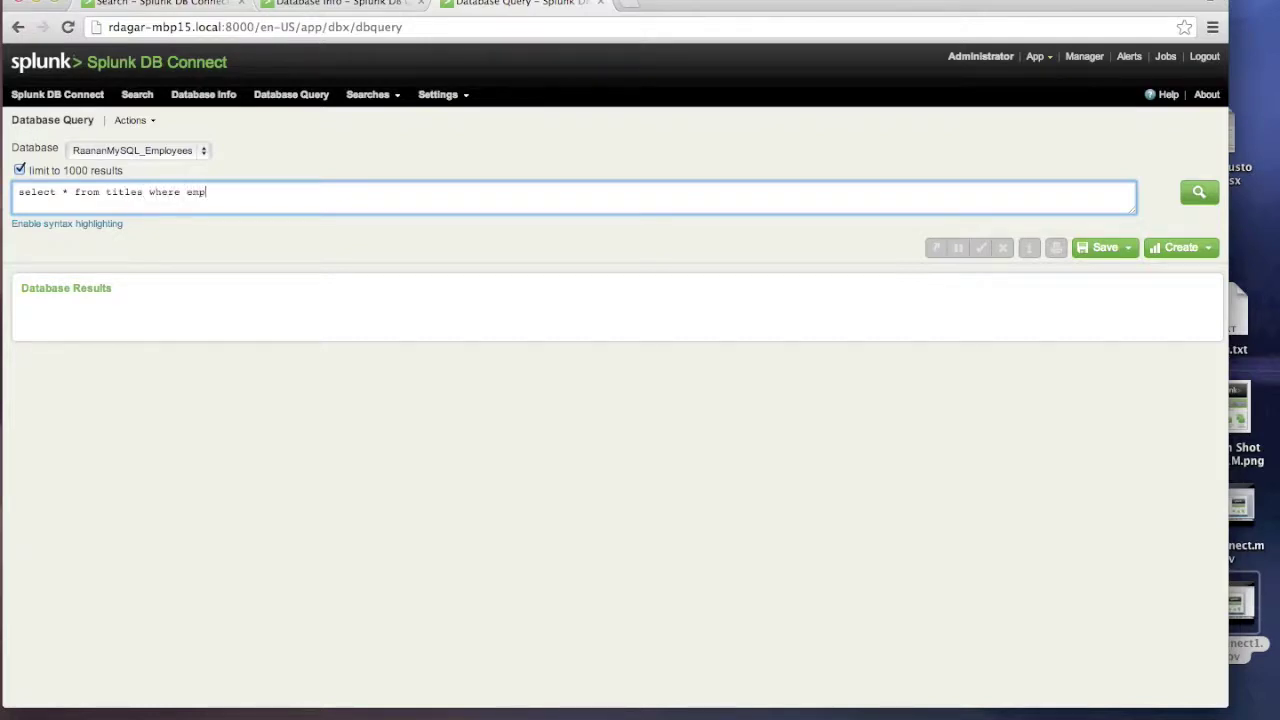
pyautogui.write('_no < 10300;')
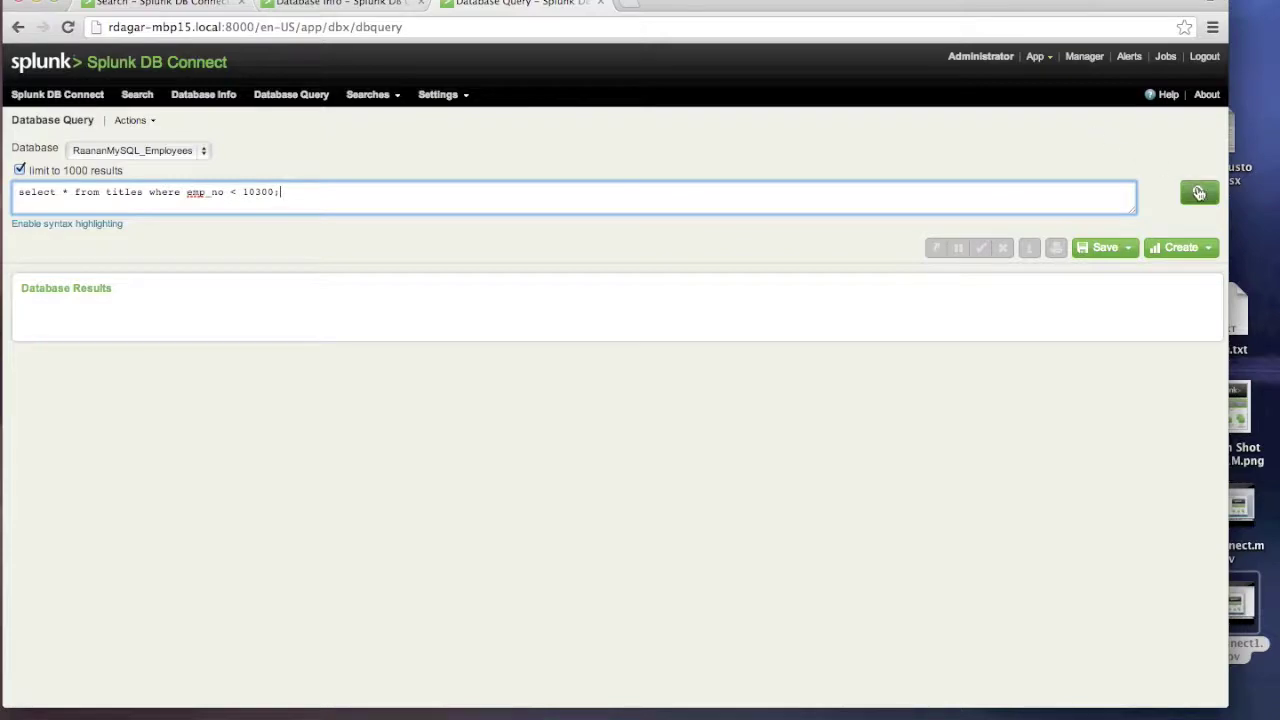
pyautogui.click(1199, 192)
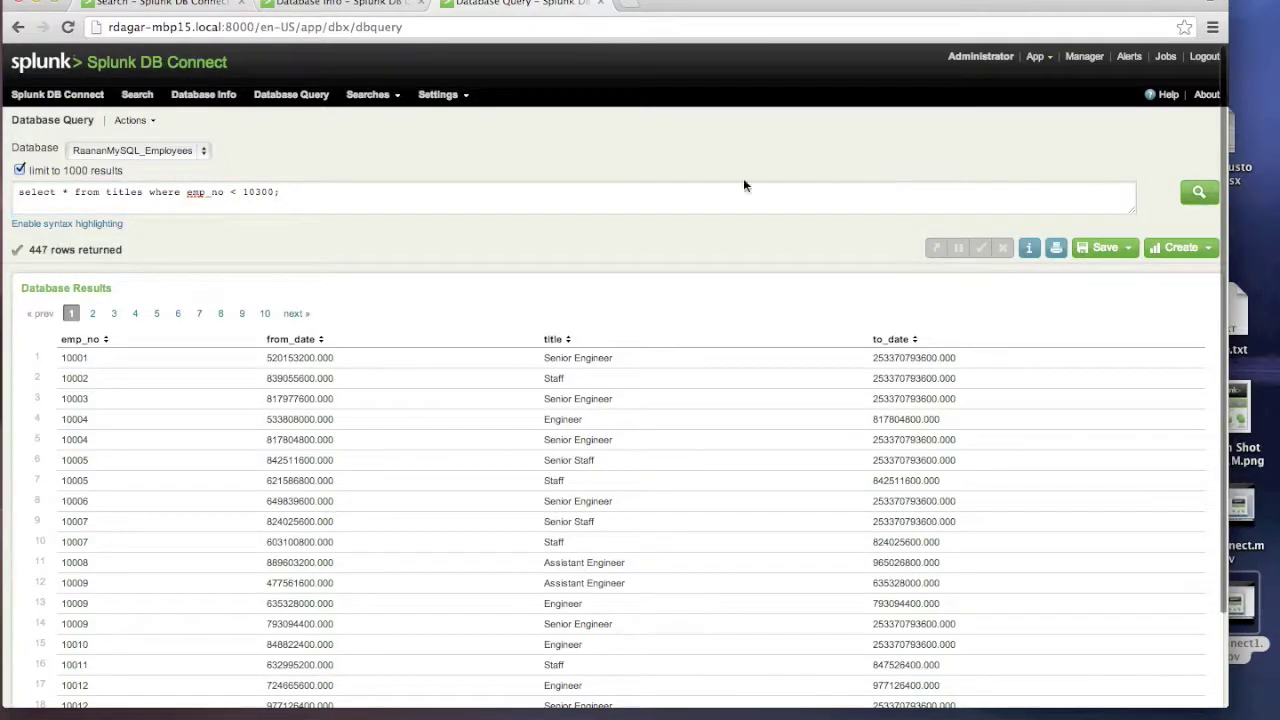
pyautogui.scroll(-3, 576, 238)
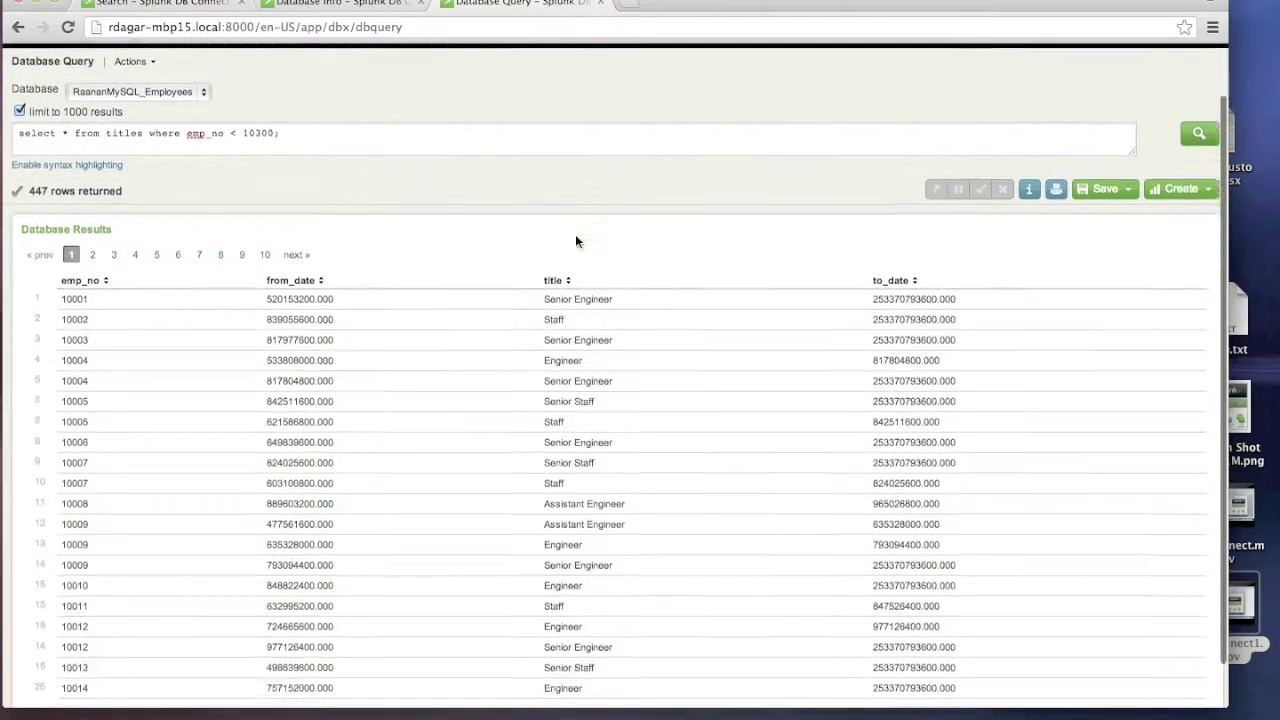
pyautogui.scroll(1, 539, 234)
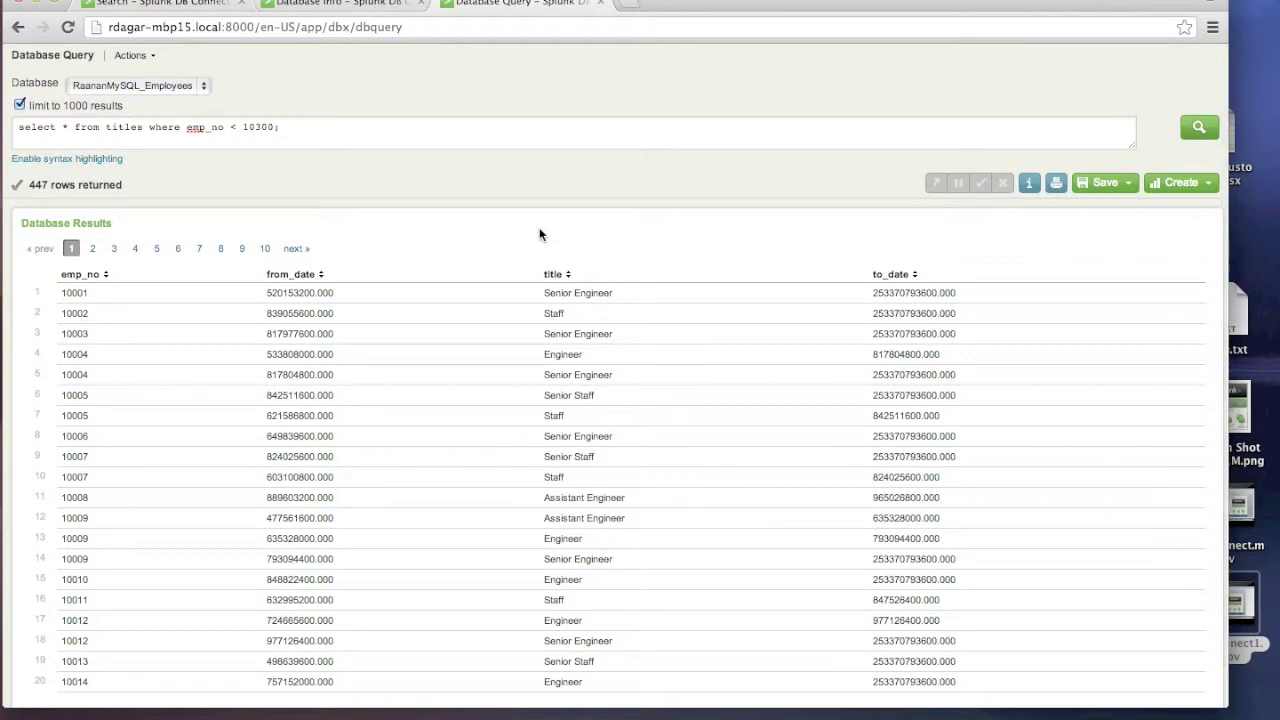
pyautogui.scroll(2, 290, 116)
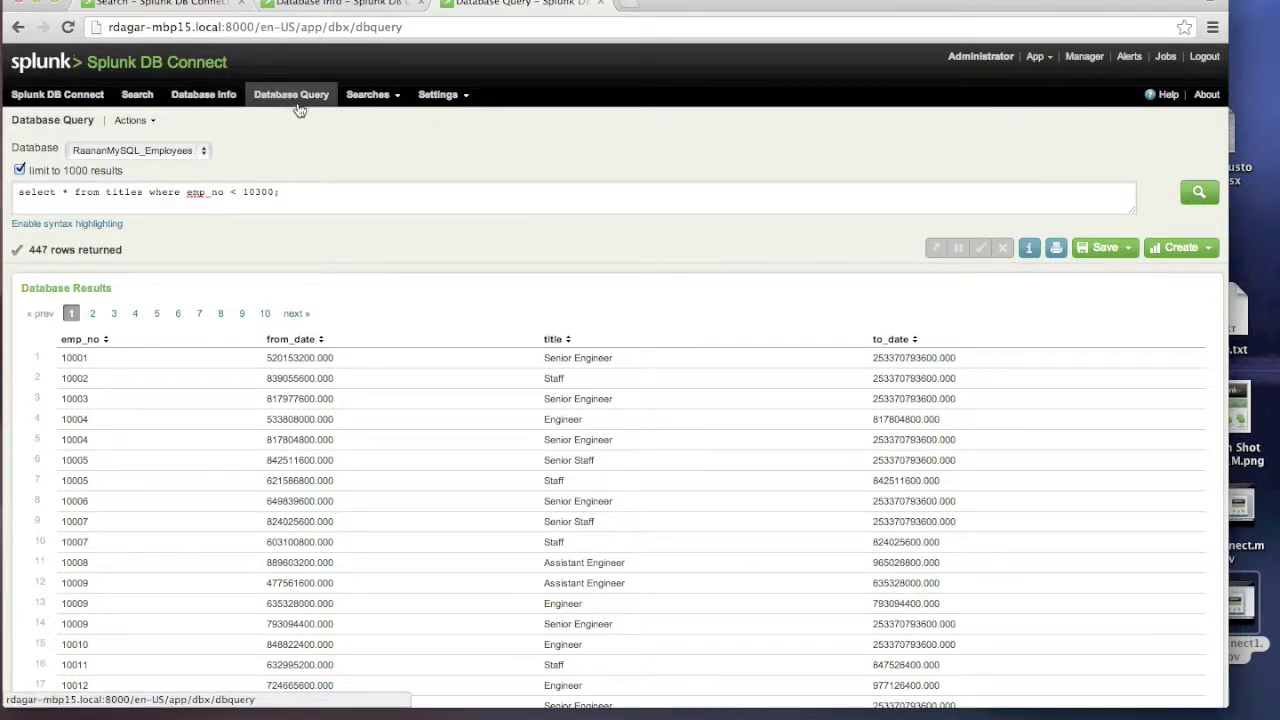
# Run the saved search DBQuery example, followed by the saved search DBInfo example.
pyautogui.click(380, 104)
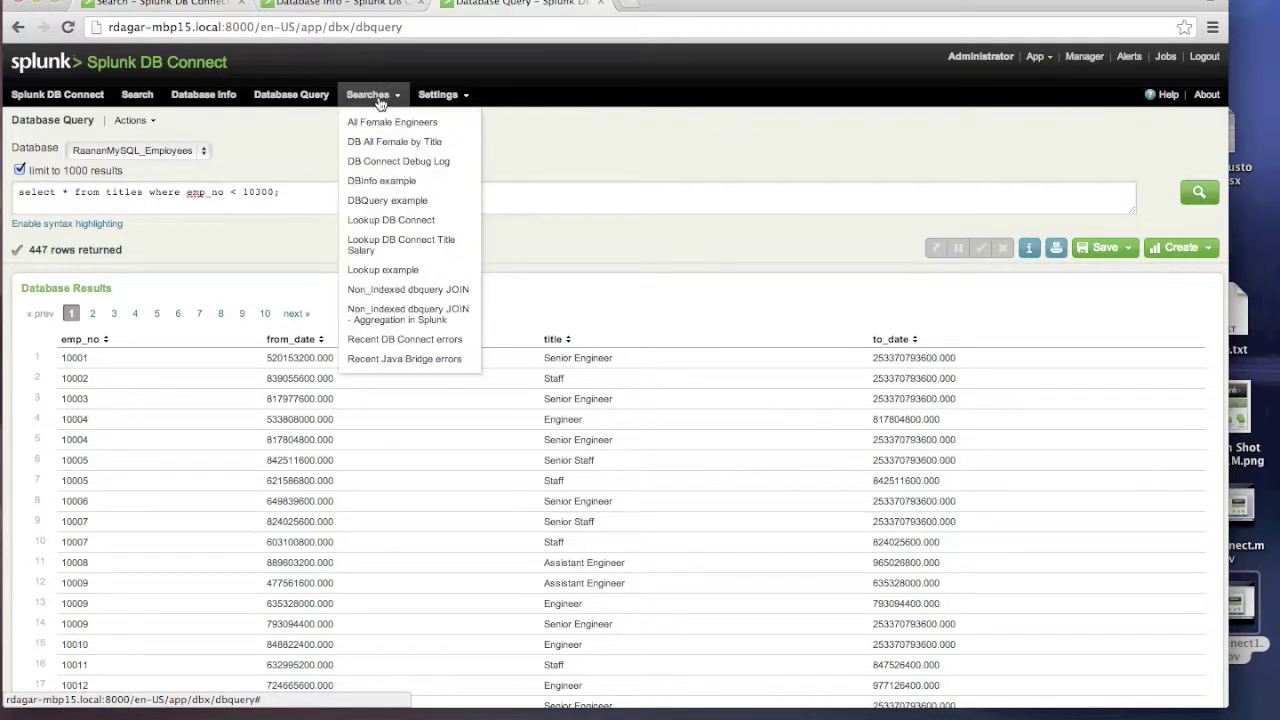
pyautogui.click(379, 202)
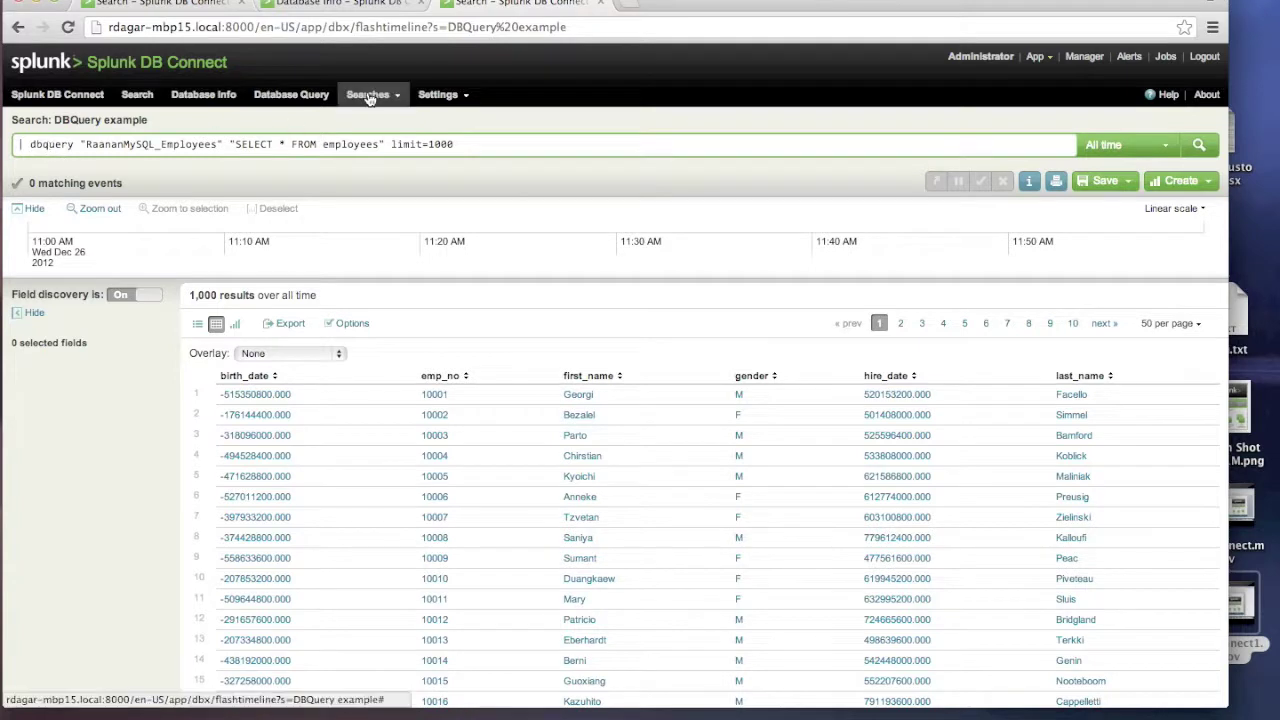
pyautogui.click(369, 96)
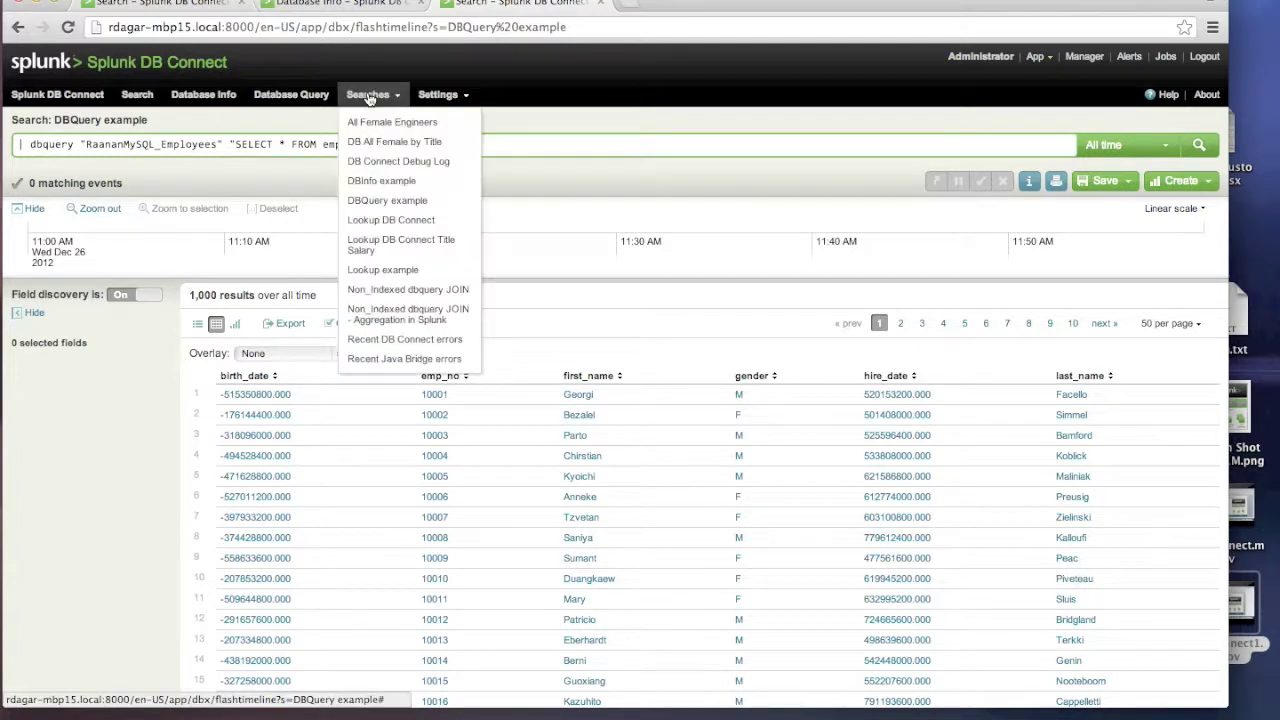
pyautogui.click(381, 183)
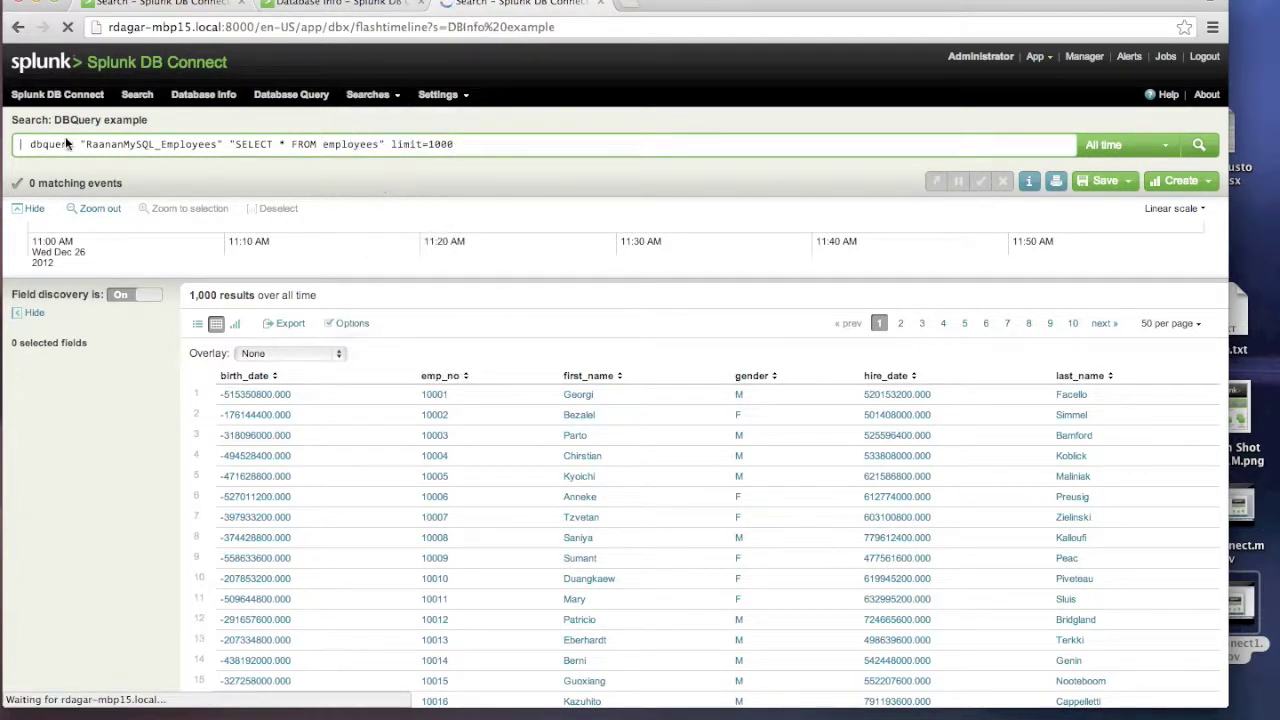